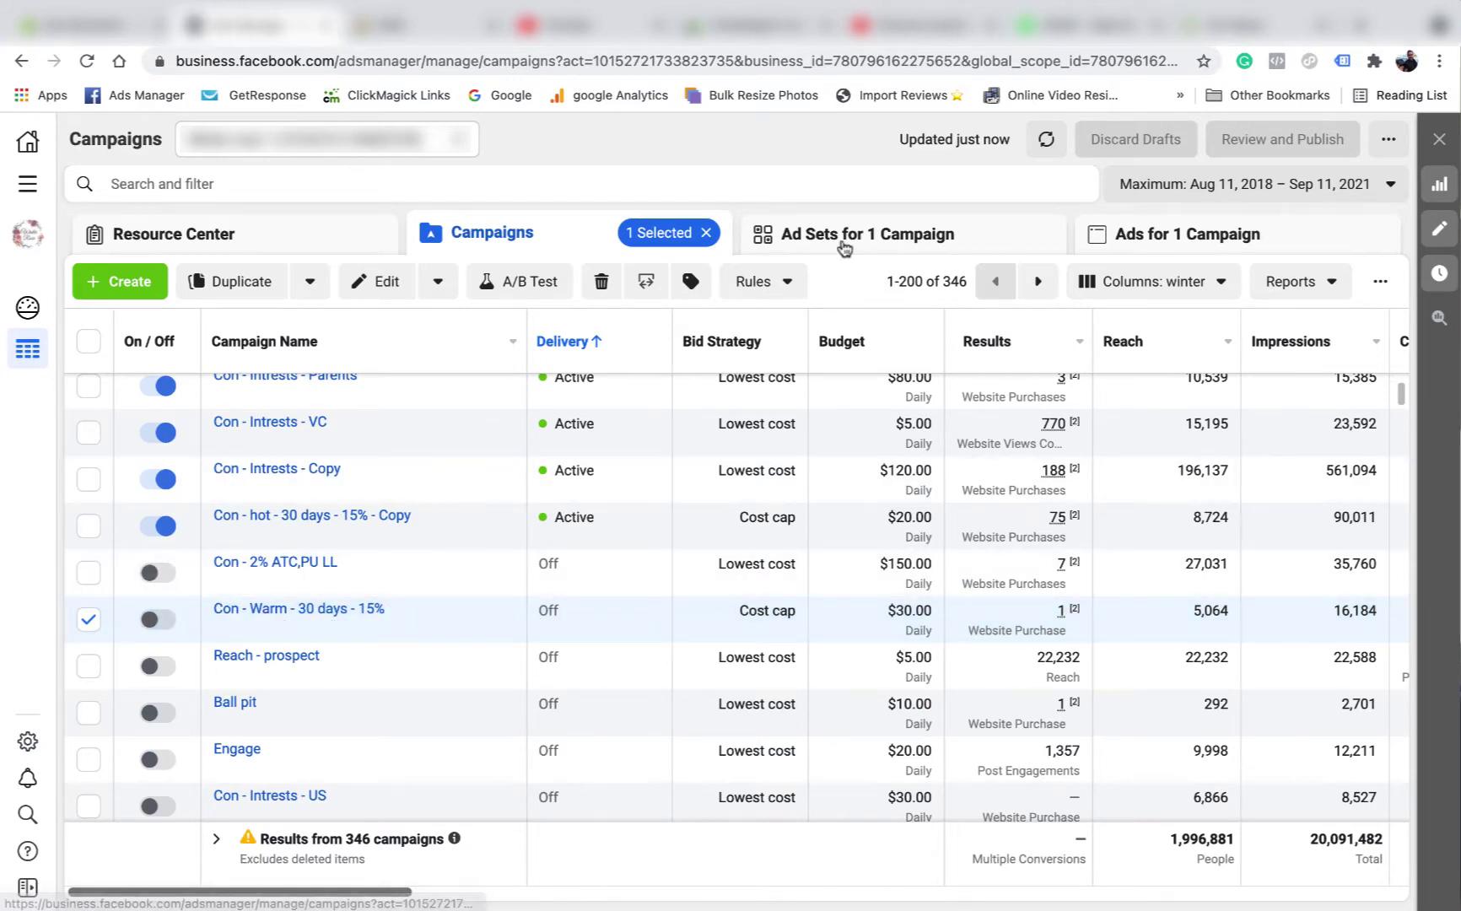
Open the Con - Dynamic - 30 days - Warm ad set for editing and go into its ad.
{"action": "left_click", "coordinate": [846, 241]}
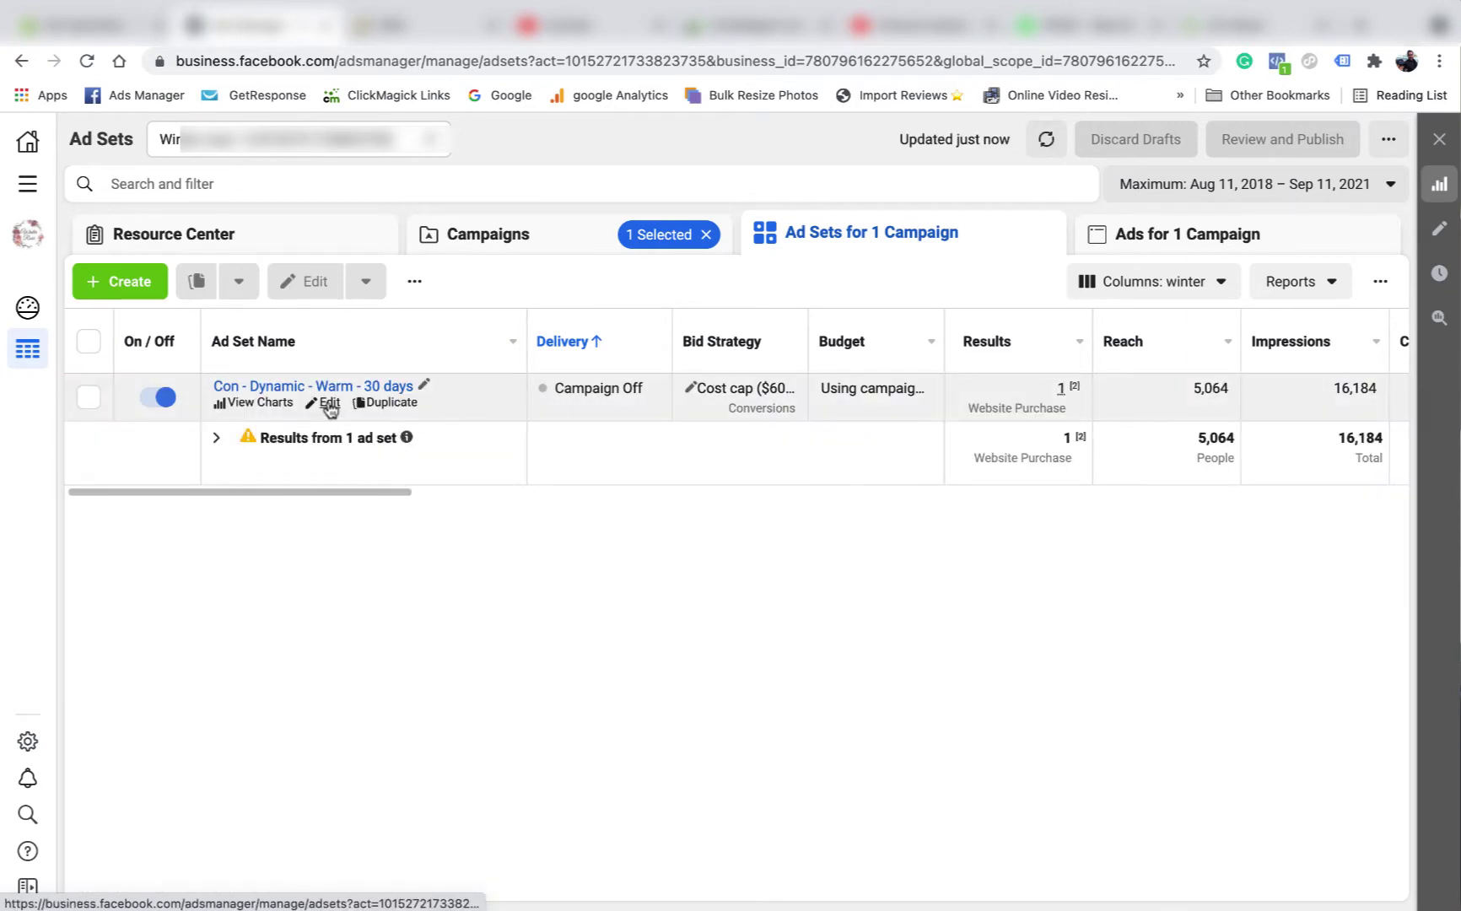
{"action": "left_click", "coordinate": [329, 404]}
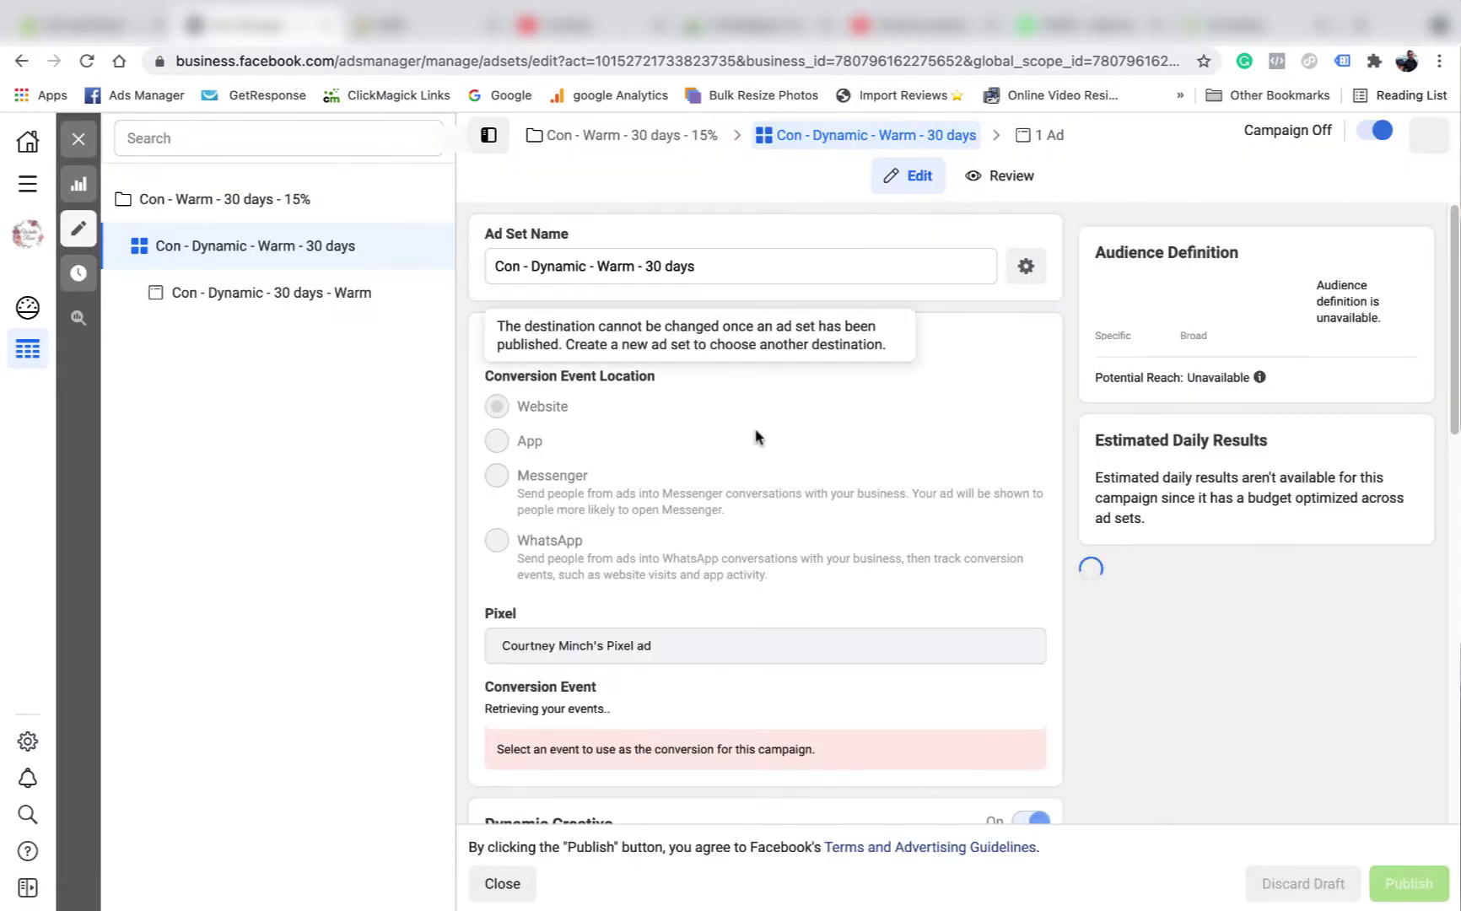
{"action": "scroll", "coordinate": [759, 405], "scroll_direction": "down", "scroll_amount": 3}
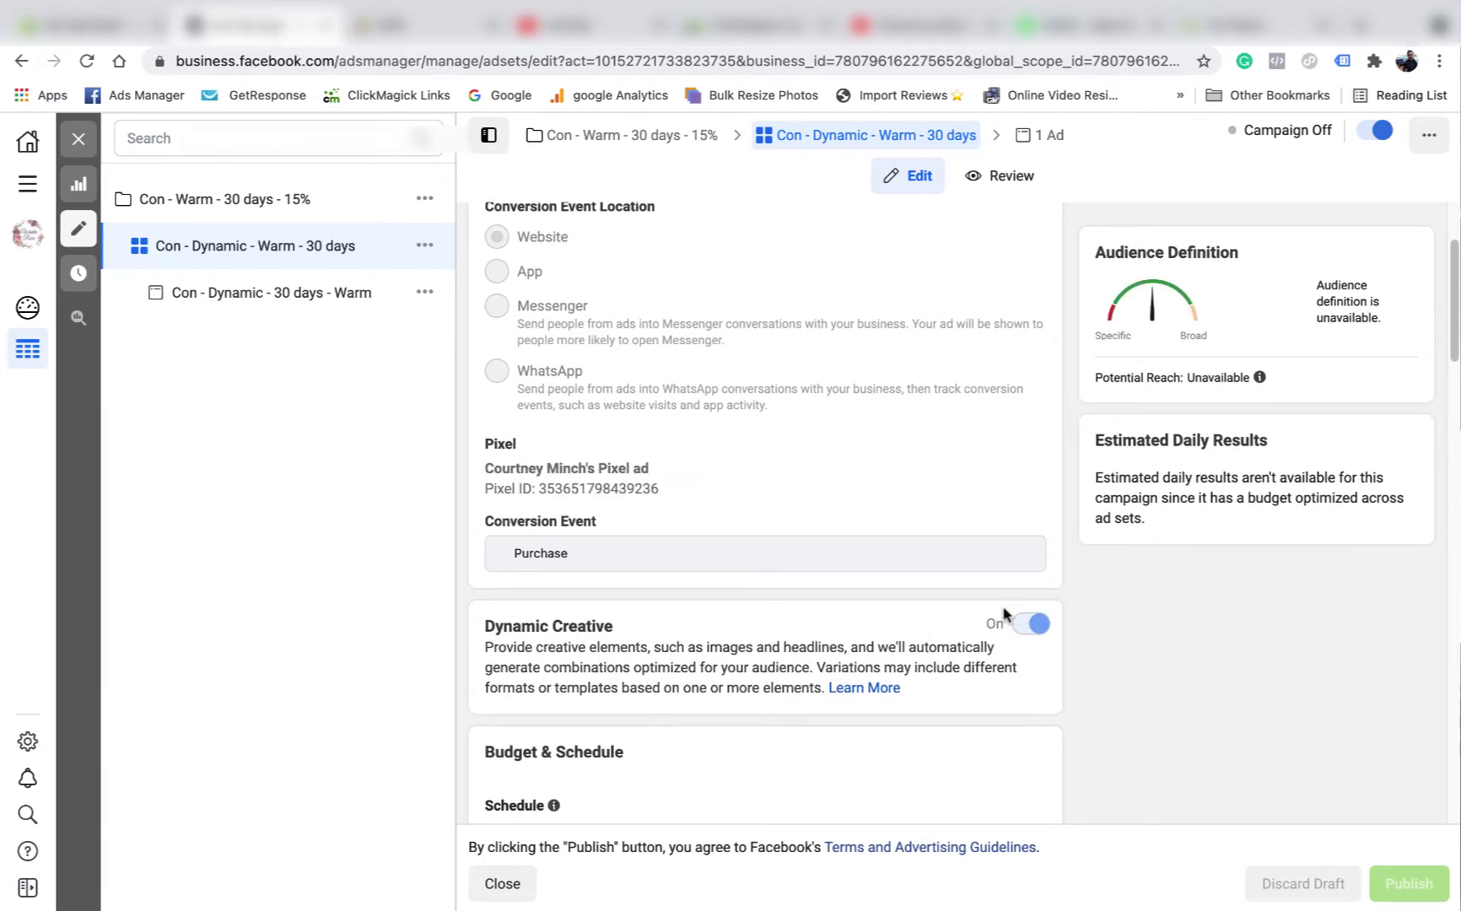
{"action": "left_click", "coordinate": [1054, 137]}
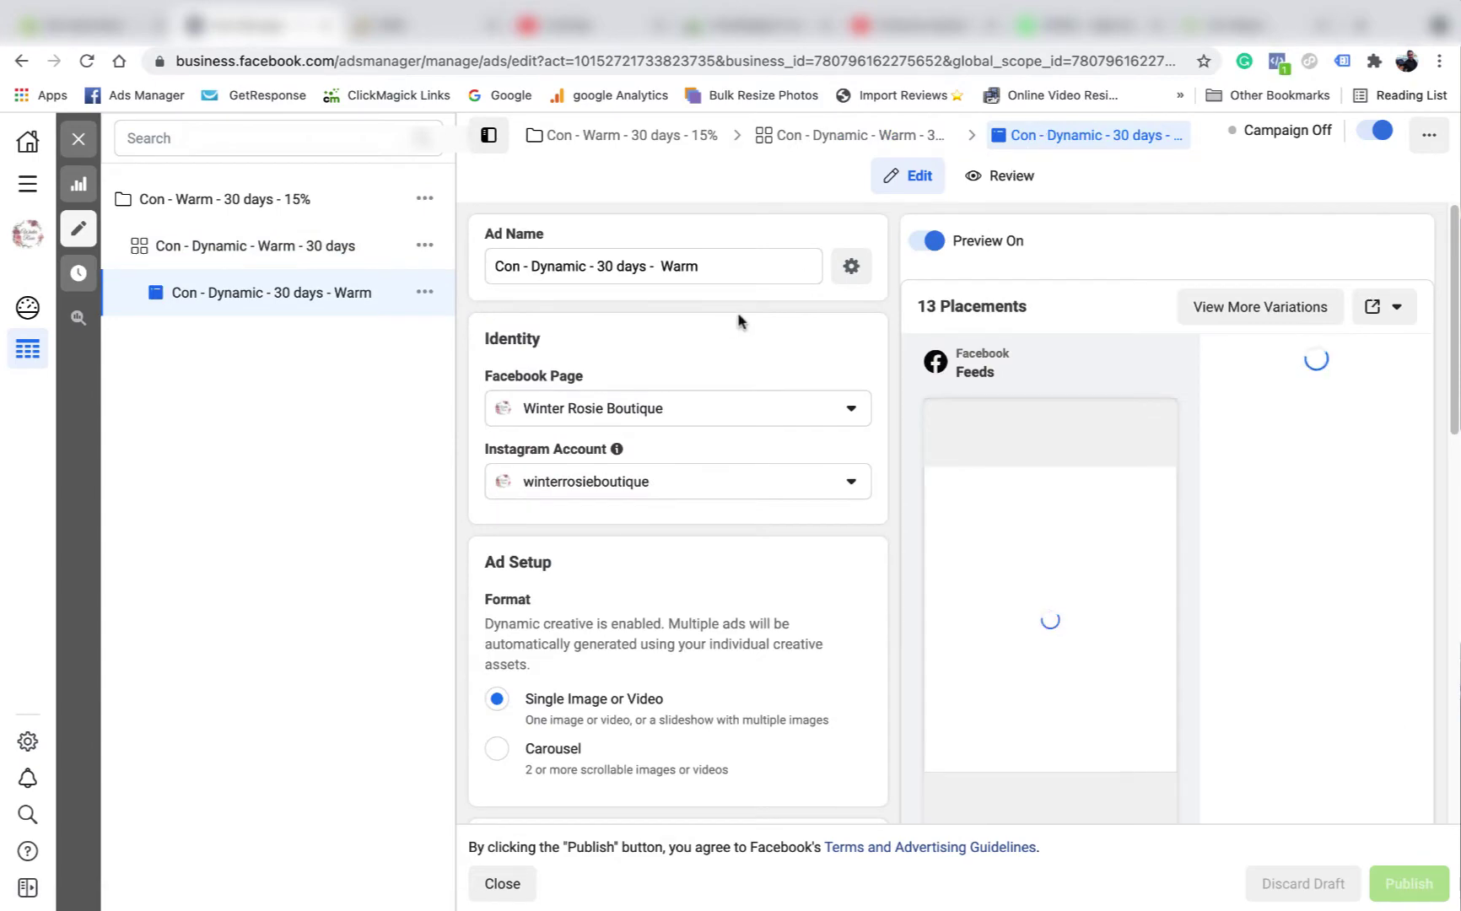
Review the ad's images, full primary text, and the 'Afterpay available' and '15% off storewide >>' headlines.
{"action": "scroll", "coordinate": [737, 320], "scroll_direction": "down", "scroll_amount": 4}
{"action": "scroll", "coordinate": [737, 321], "scroll_direction": "down", "scroll_amount": 6}
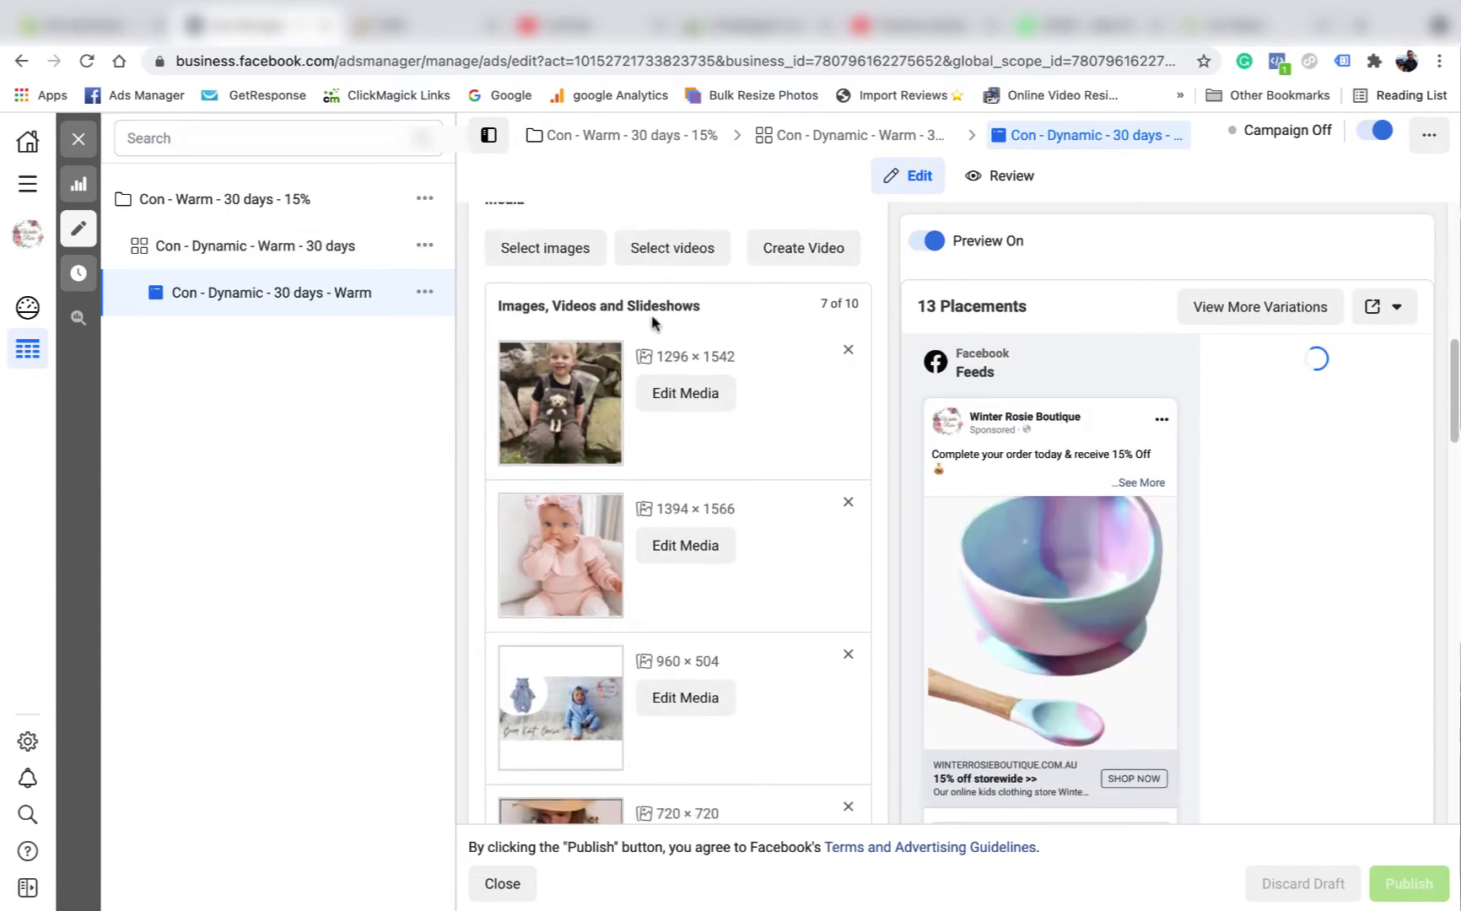
{"action": "scroll", "coordinate": [667, 473], "scroll_direction": "down", "scroll_amount": 2}
{"action": "scroll", "coordinate": [672, 425], "scroll_direction": "down", "scroll_amount": 12}
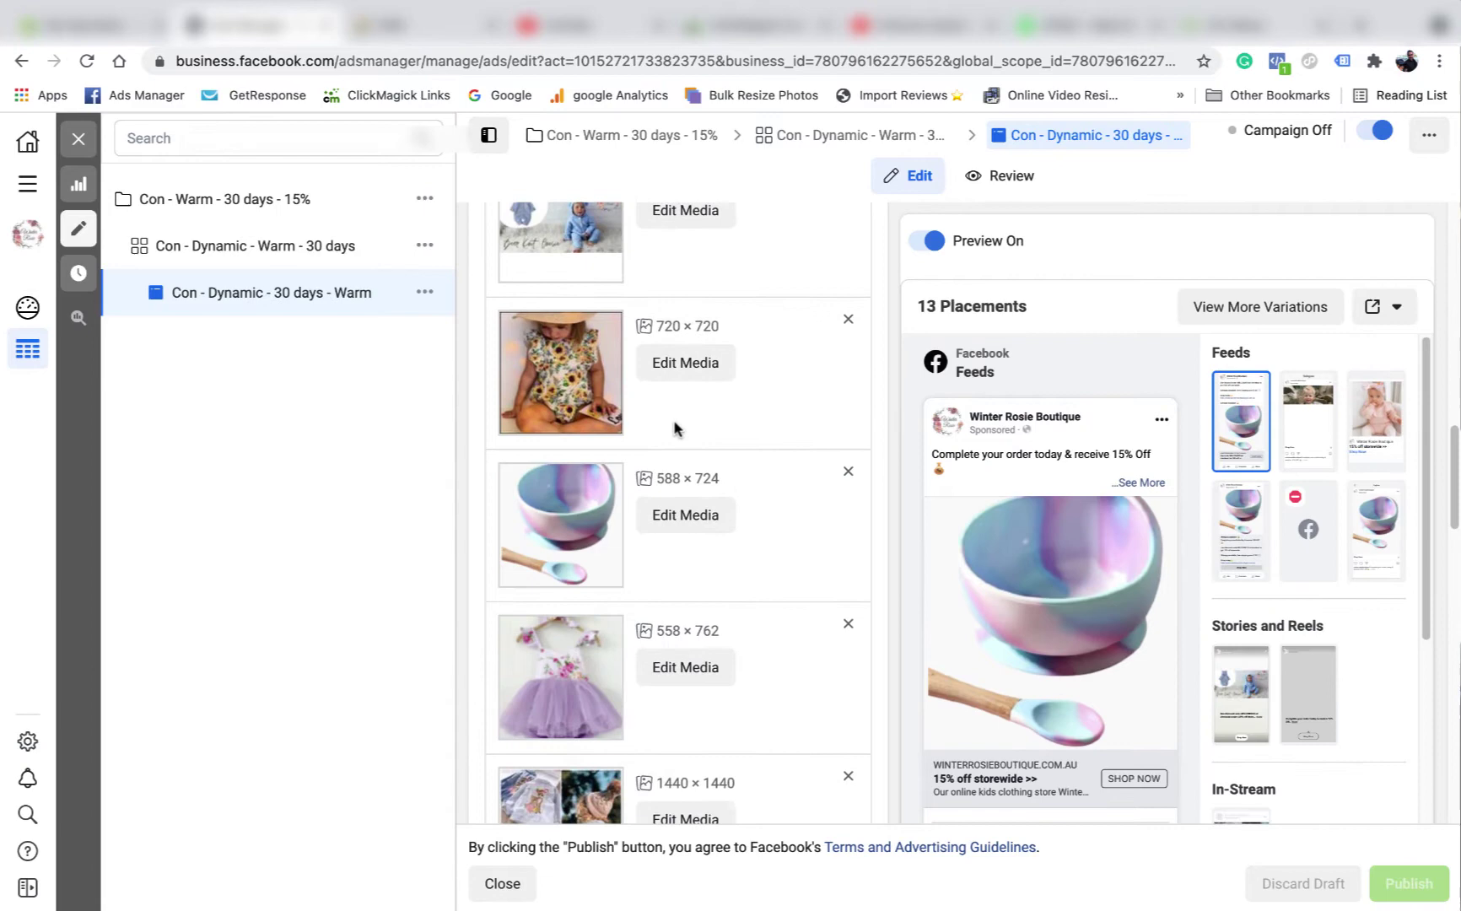
{"action": "left_click", "coordinate": [768, 561]}
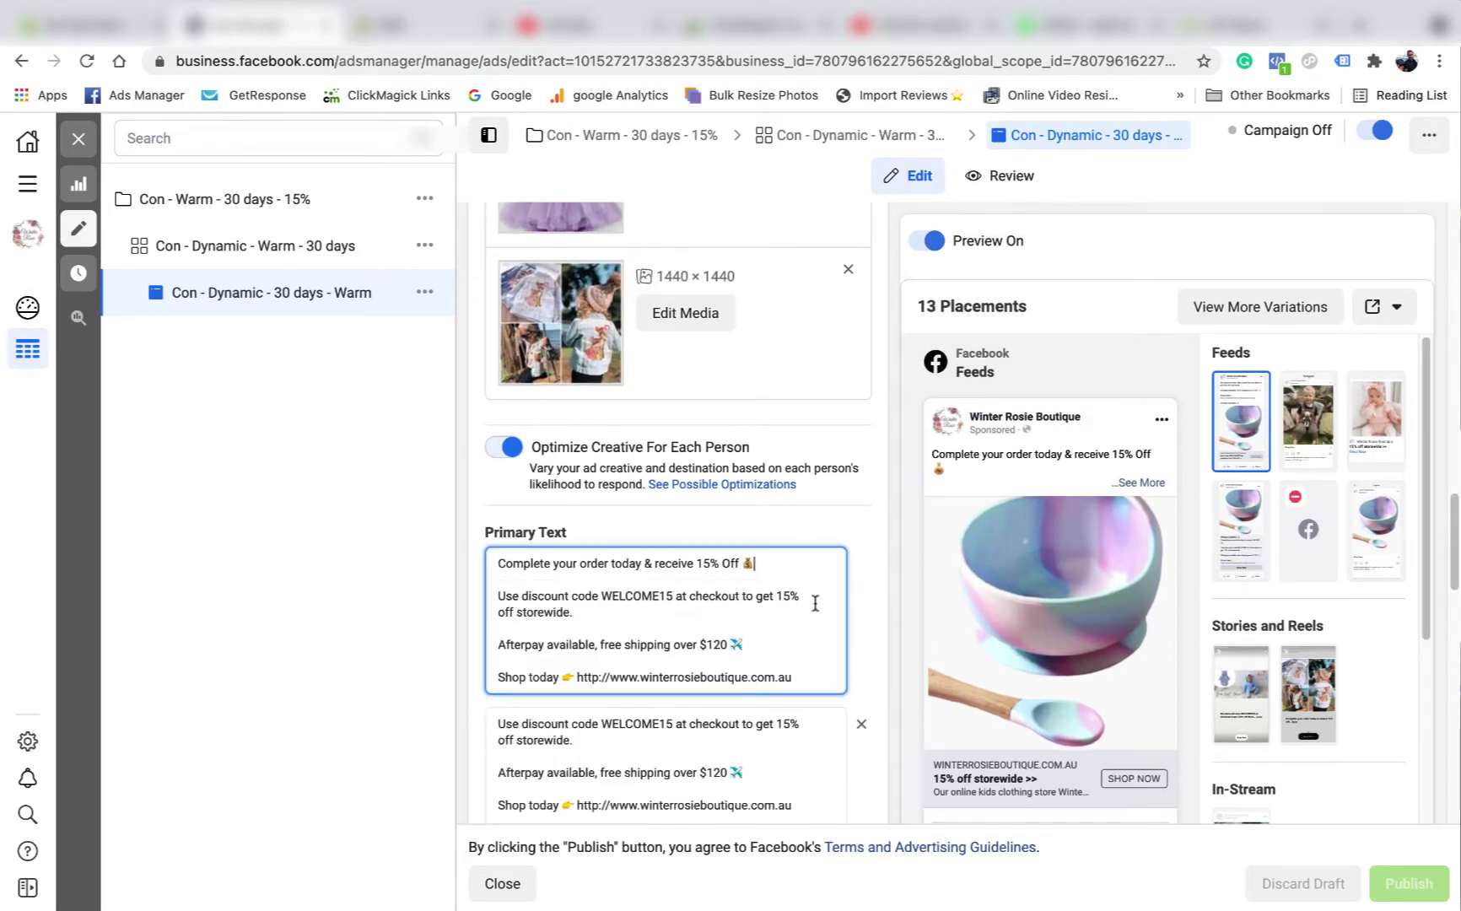
{"action": "scroll", "coordinate": [802, 665], "scroll_direction": "down", "scroll_amount": 1}
{"action": "scroll", "coordinate": [761, 680], "scroll_direction": "down", "scroll_amount": 5}
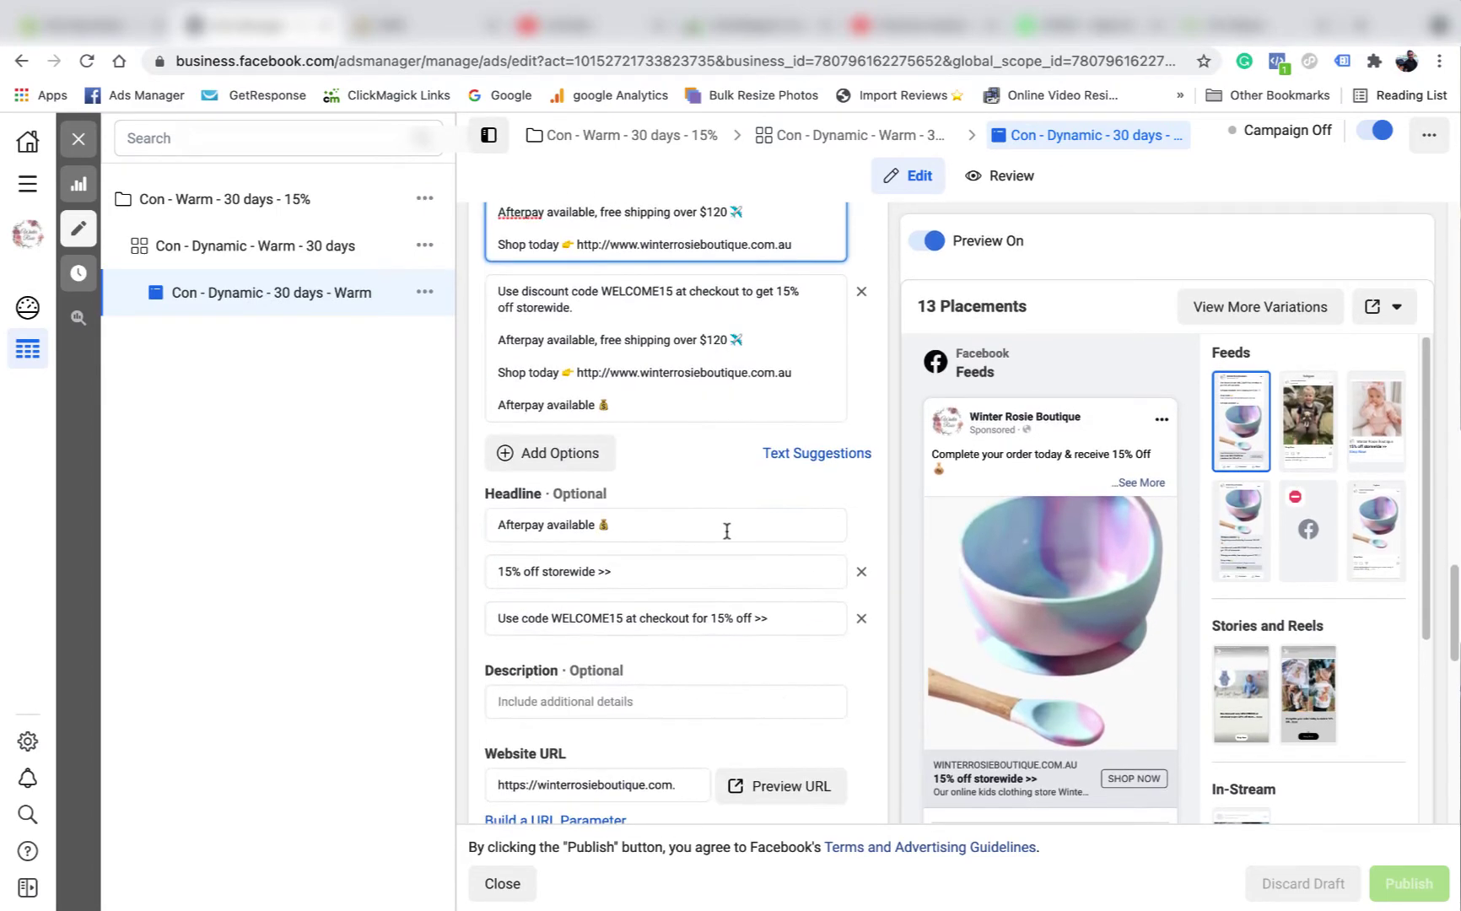
{"action": "left_click", "coordinate": [723, 528]}
{"action": "left_click", "coordinate": [726, 571]}
{"action": "scroll", "coordinate": [746, 613], "scroll_direction": "down", "scroll_amount": 2}
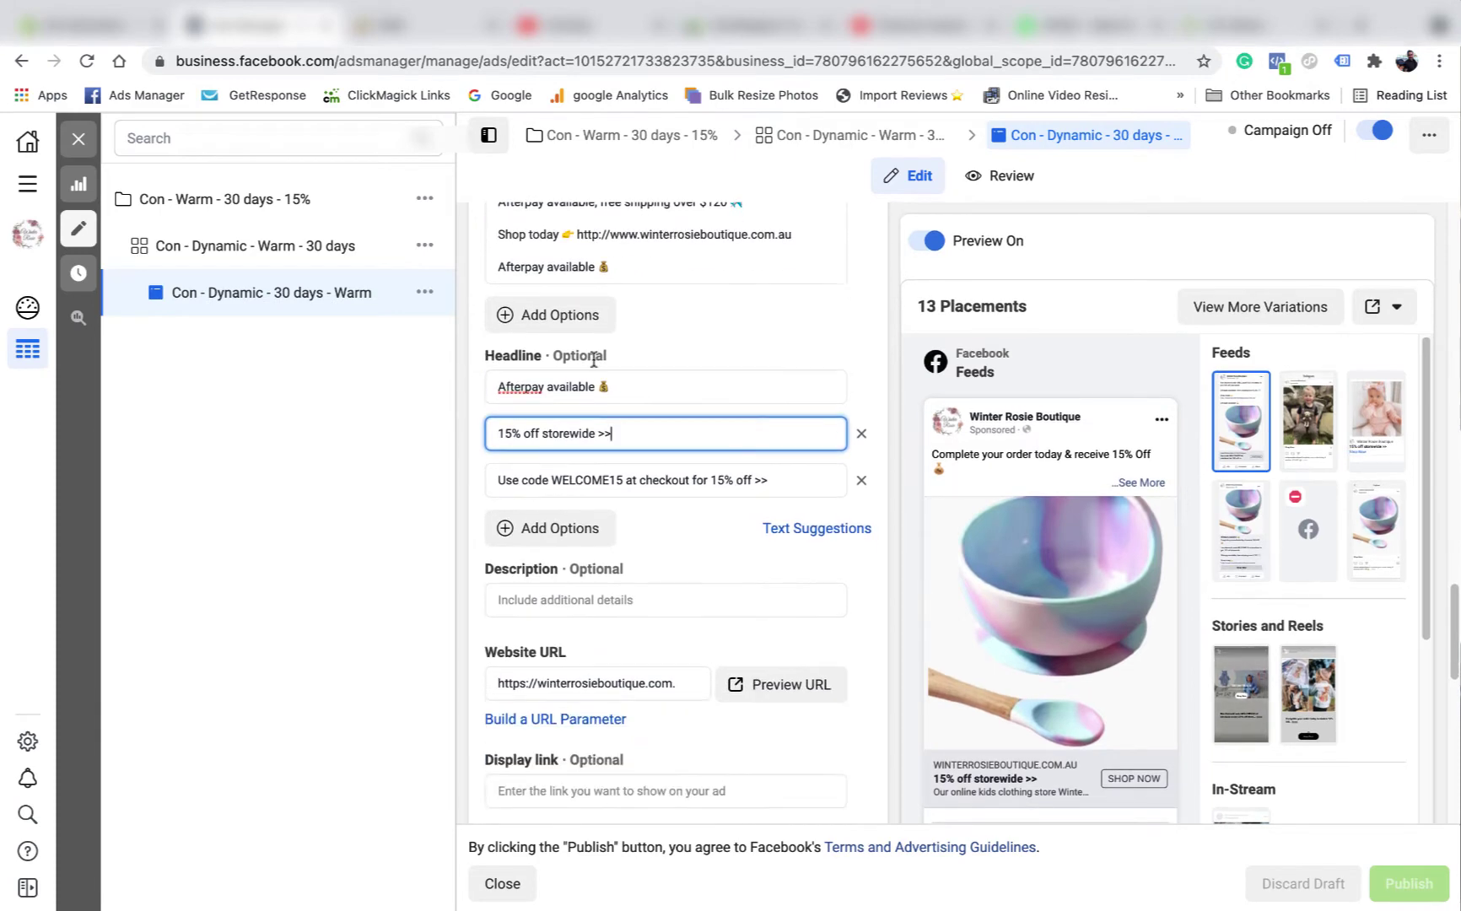
{"action": "scroll", "coordinate": [626, 385], "scroll_direction": "up", "scroll_amount": 1}
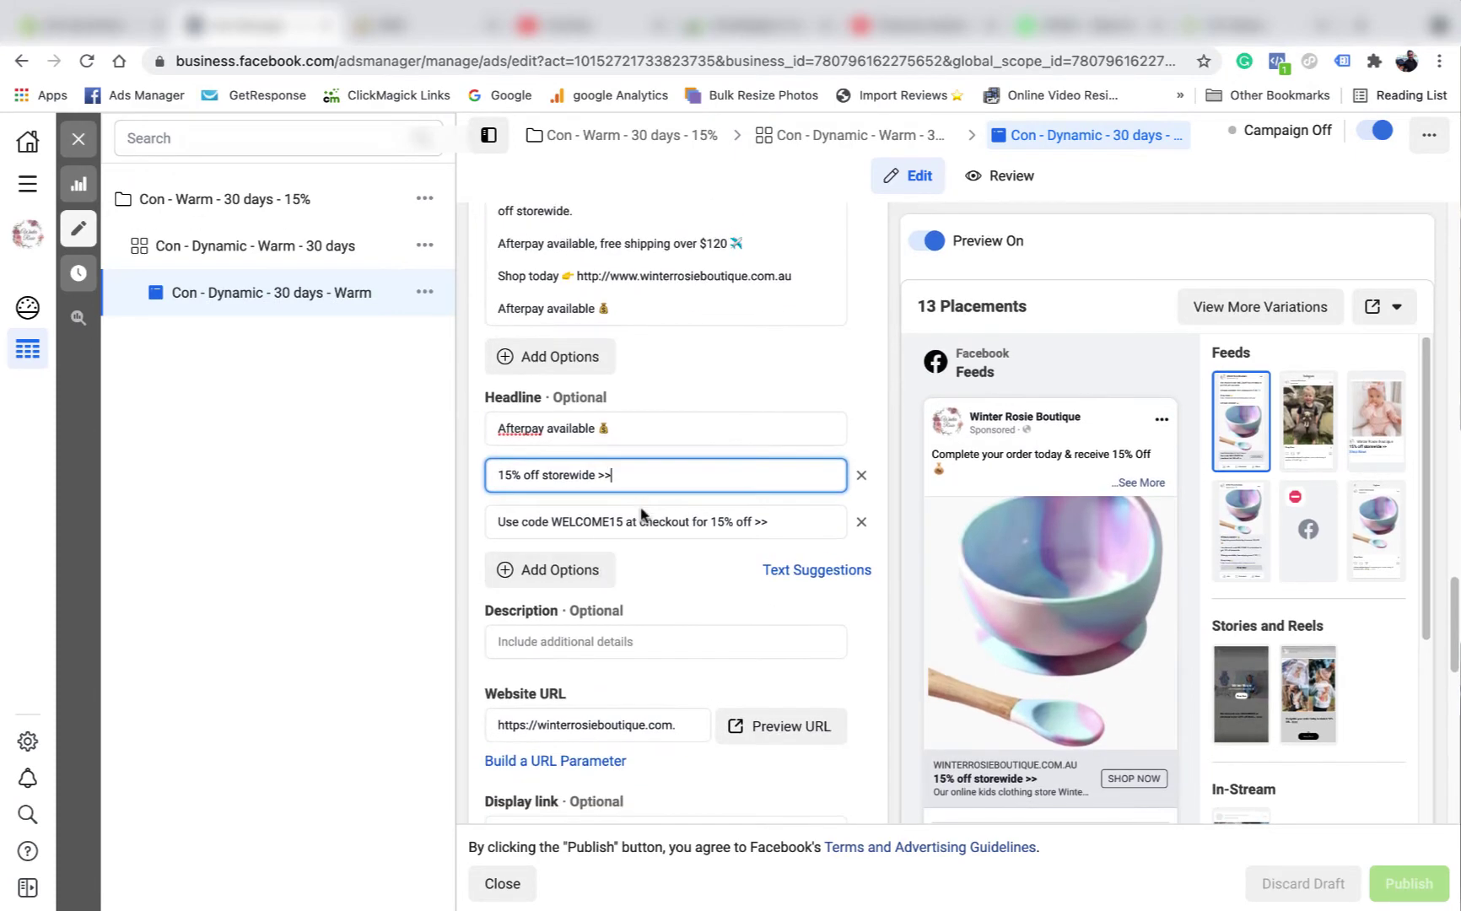
{"action": "scroll", "coordinate": [630, 478], "scroll_direction": "up", "scroll_amount": 10}
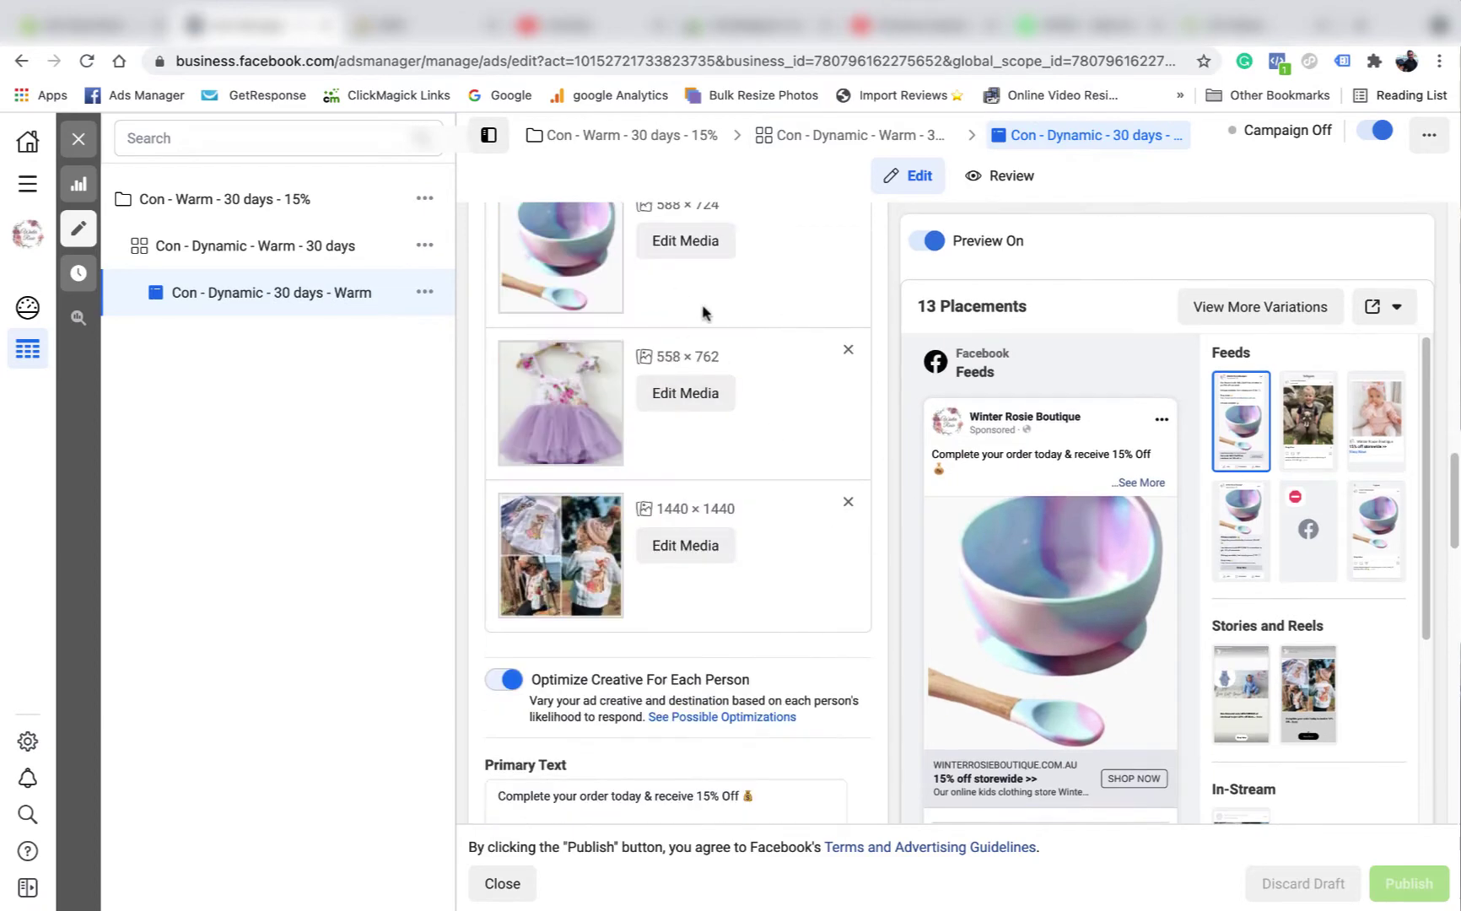
Close the ad editor to return to the Ads table listing Con - Dynamic - 30 days - Warm.
{"action": "left_click", "coordinate": [87, 141]}
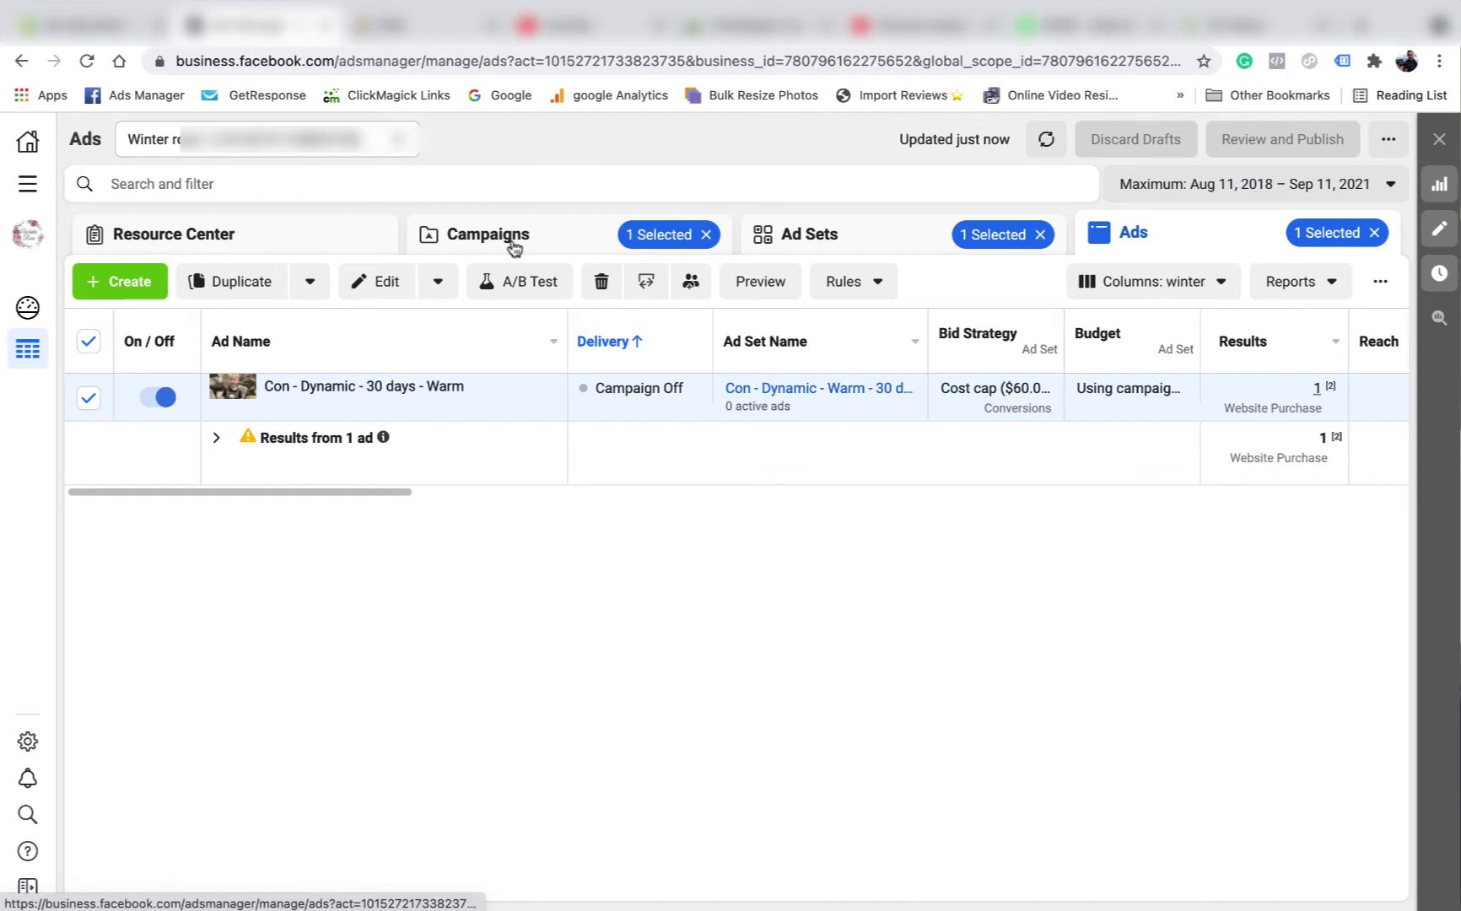
{"action": "mouse_move", "coordinate": [324, 499]}
{"action": "left_mouse_down"}
{"action": "mouse_move", "coordinate": [339, 496]}
{"action": "mouse_move", "coordinate": [320, 499]}
{"action": "left_mouse_up"}
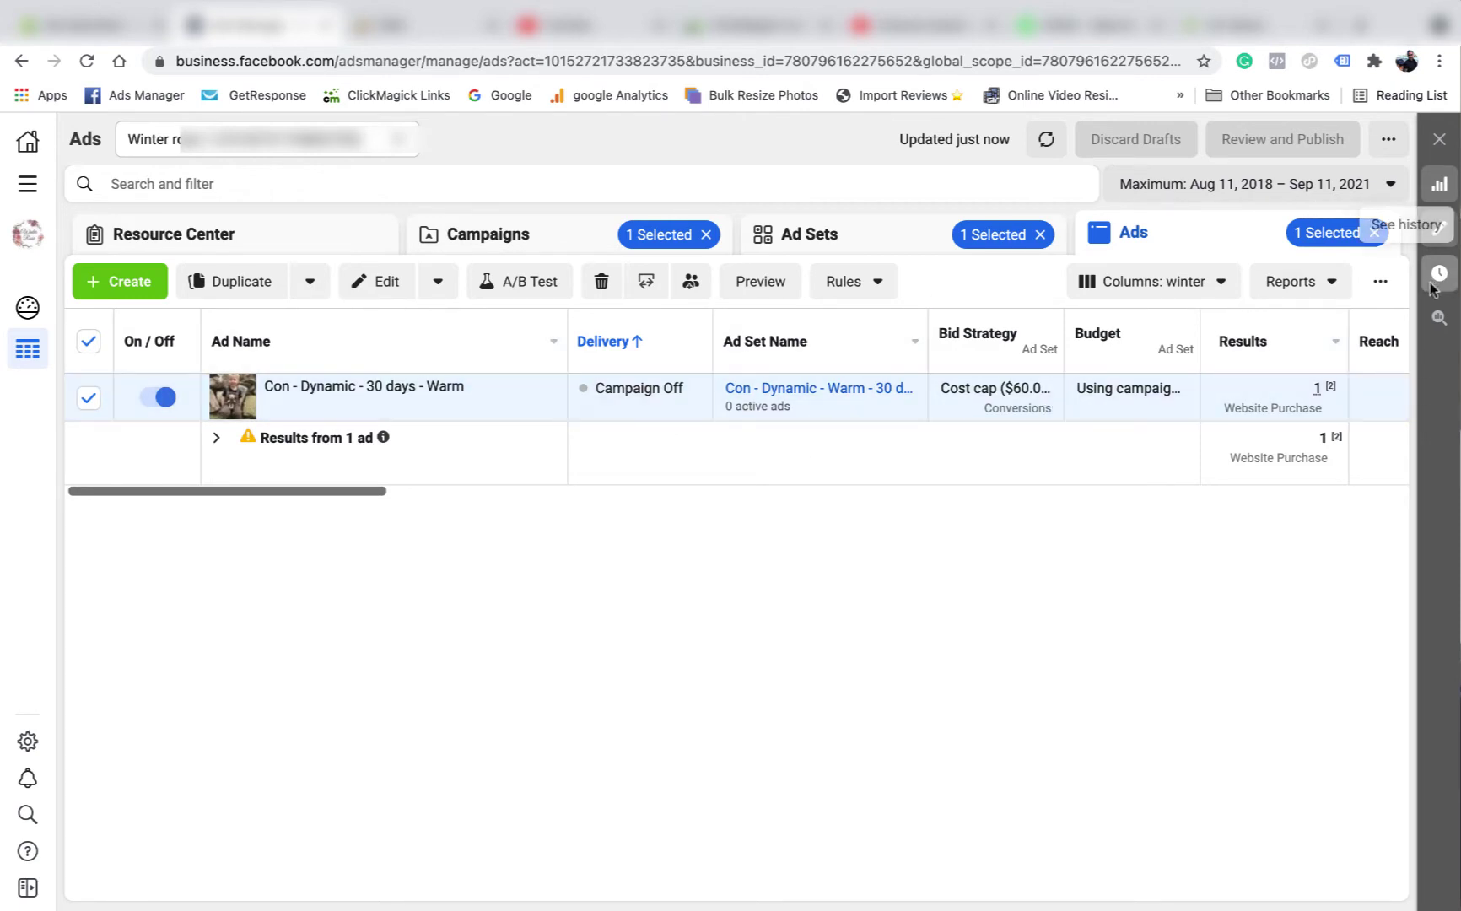
{"action": "mouse_move", "coordinate": [439, 415]}
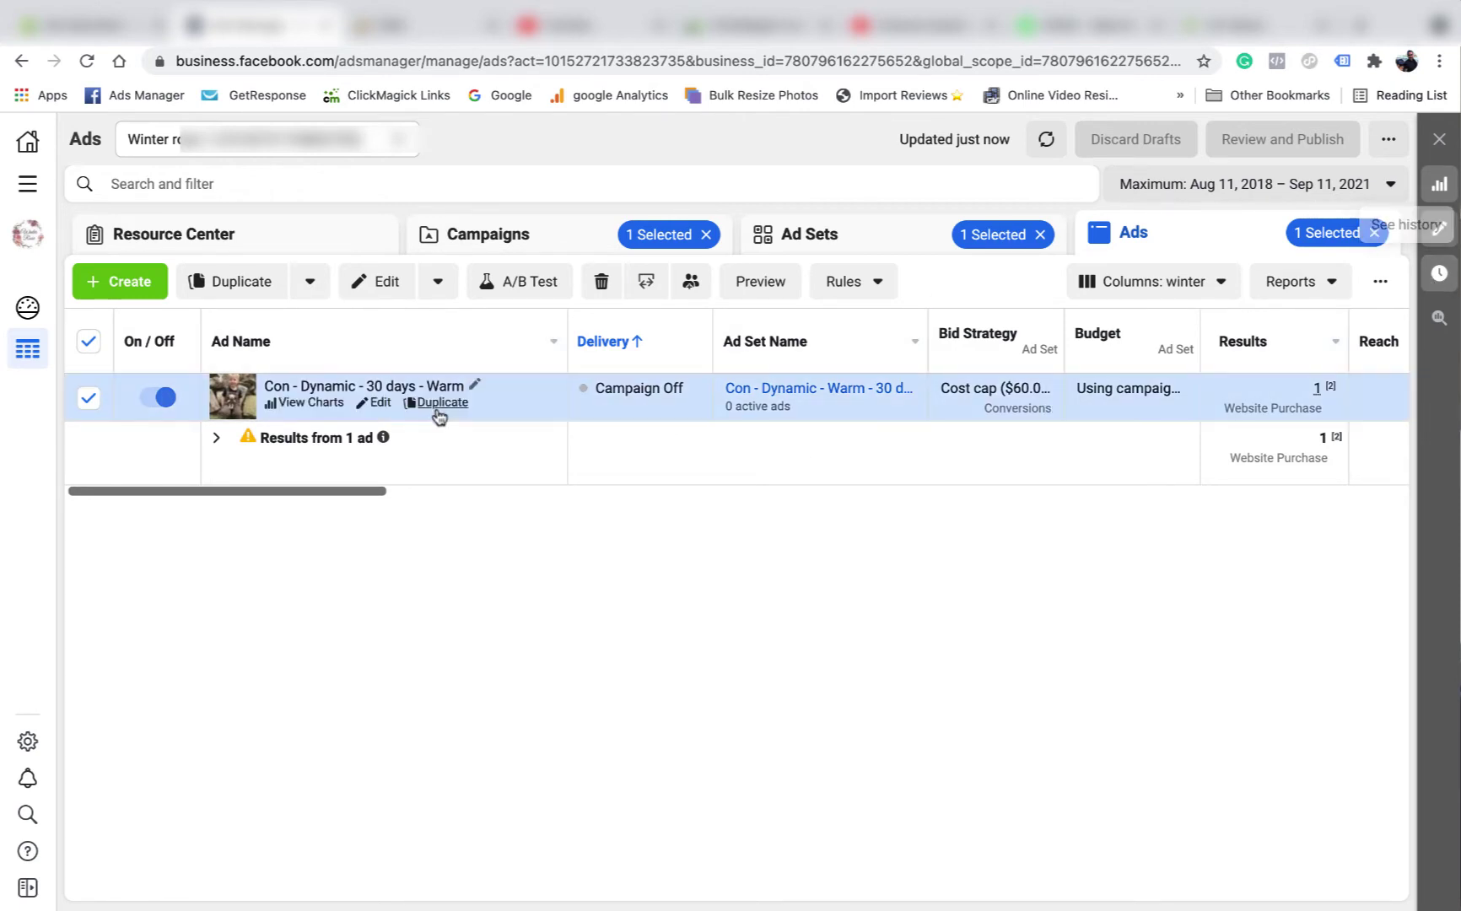
Break the ad's results down by image, video and slideshow.
{"action": "left_click", "coordinate": [1382, 288]}
{"action": "mouse_move", "coordinate": [1386, 380]}
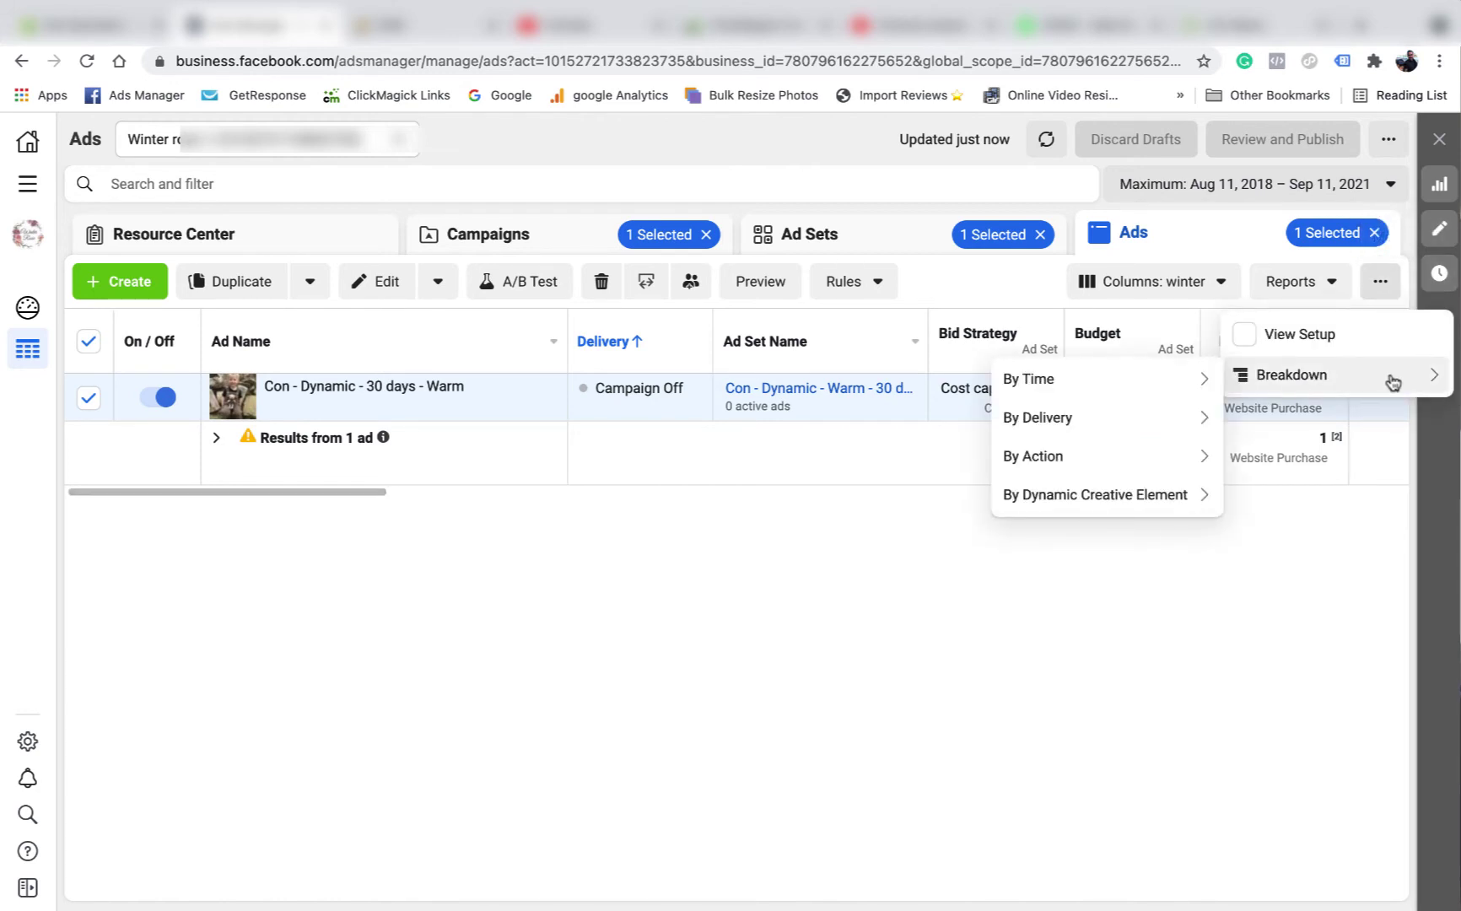
{"action": "mouse_move", "coordinate": [1147, 493]}
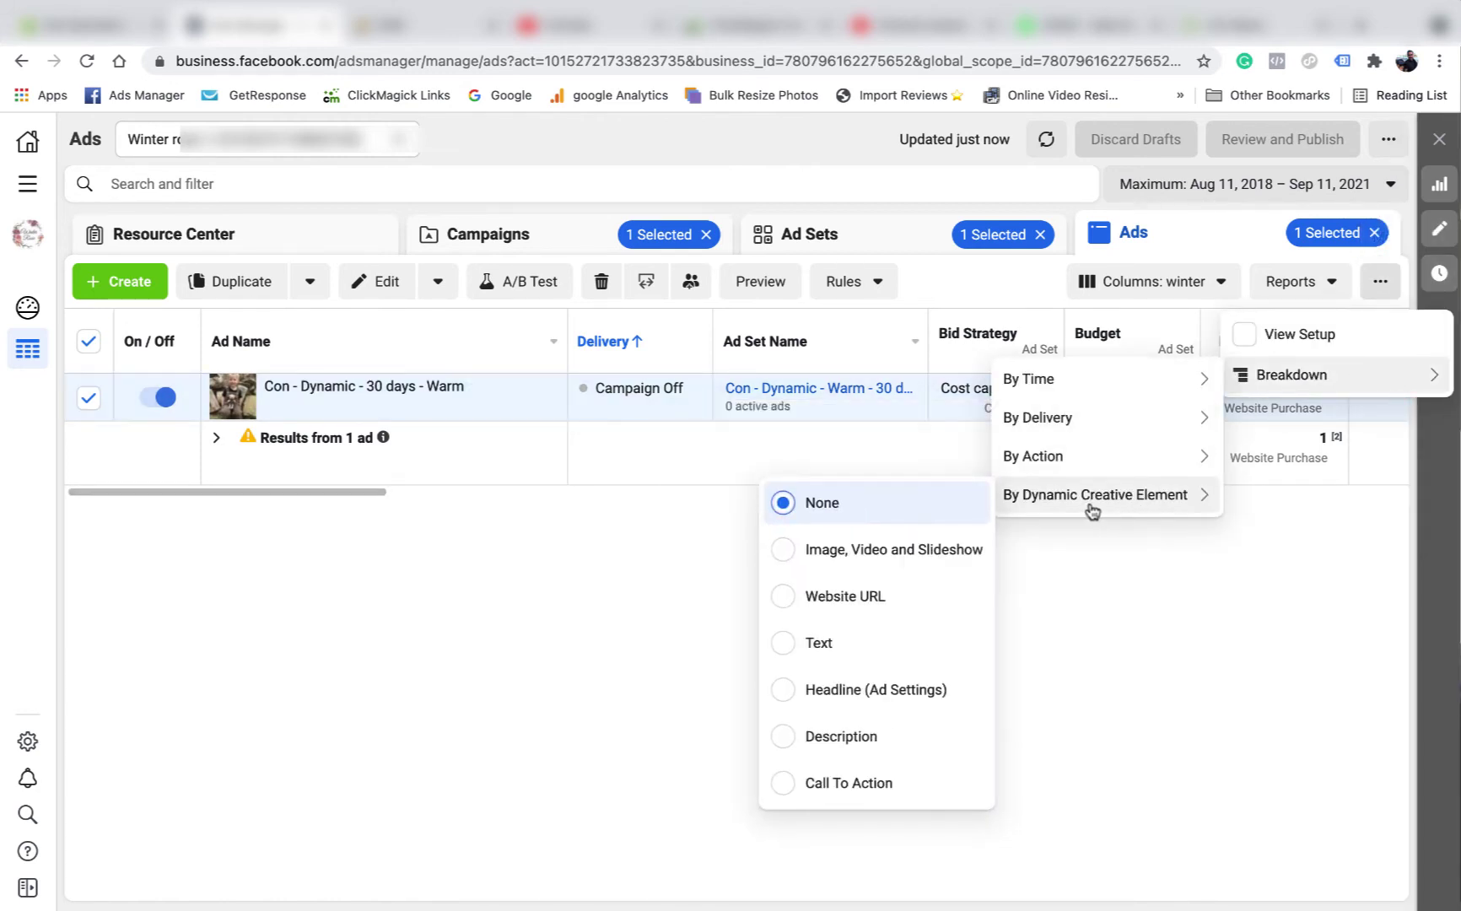
{"action": "left_click", "coordinate": [909, 550]}
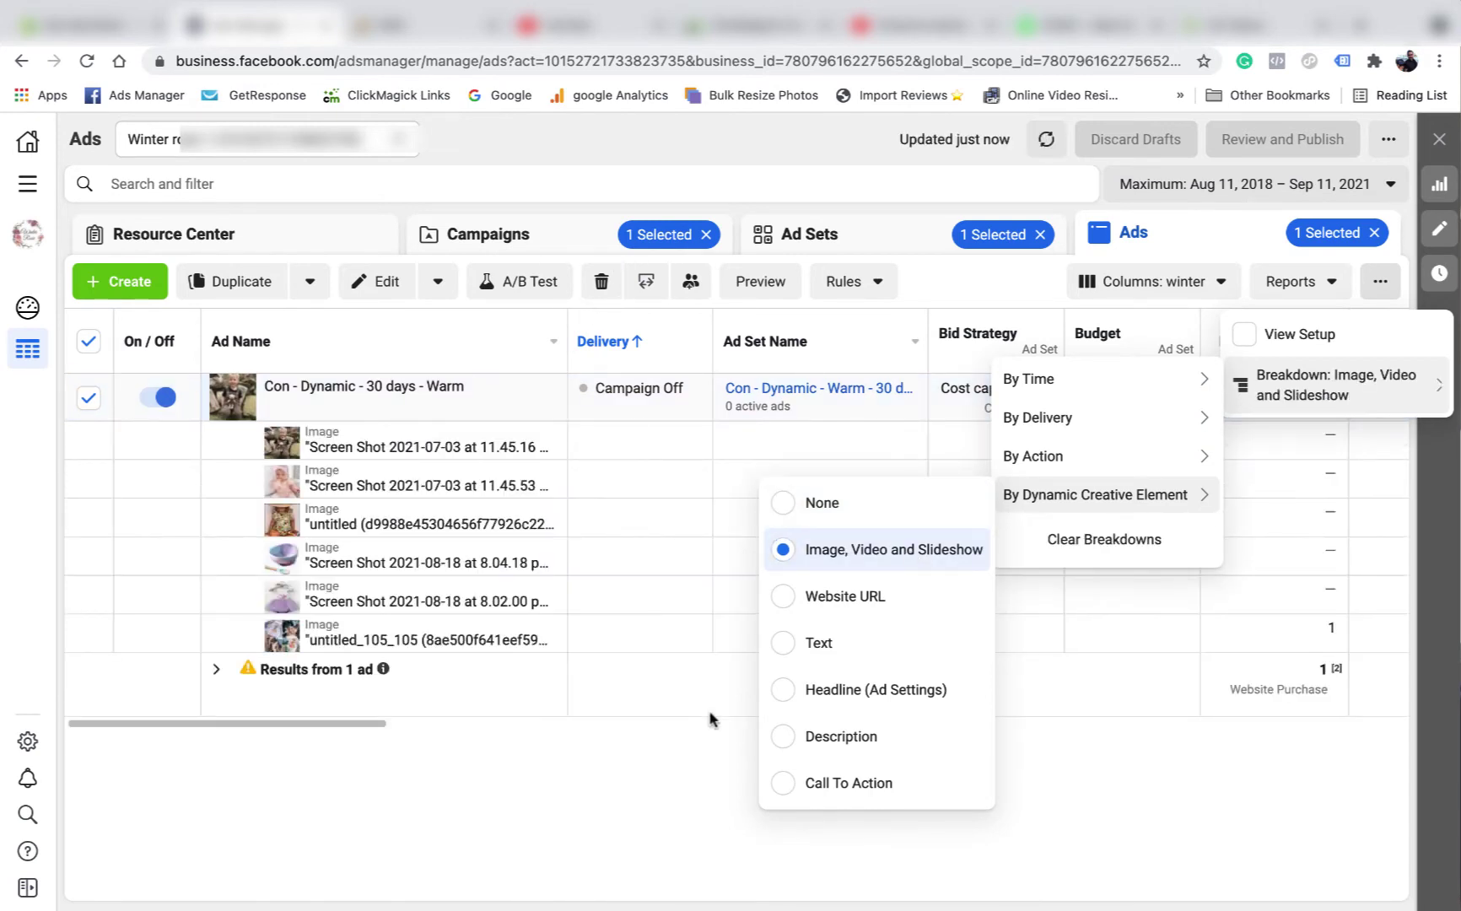
{"action": "left_click", "coordinate": [628, 798]}
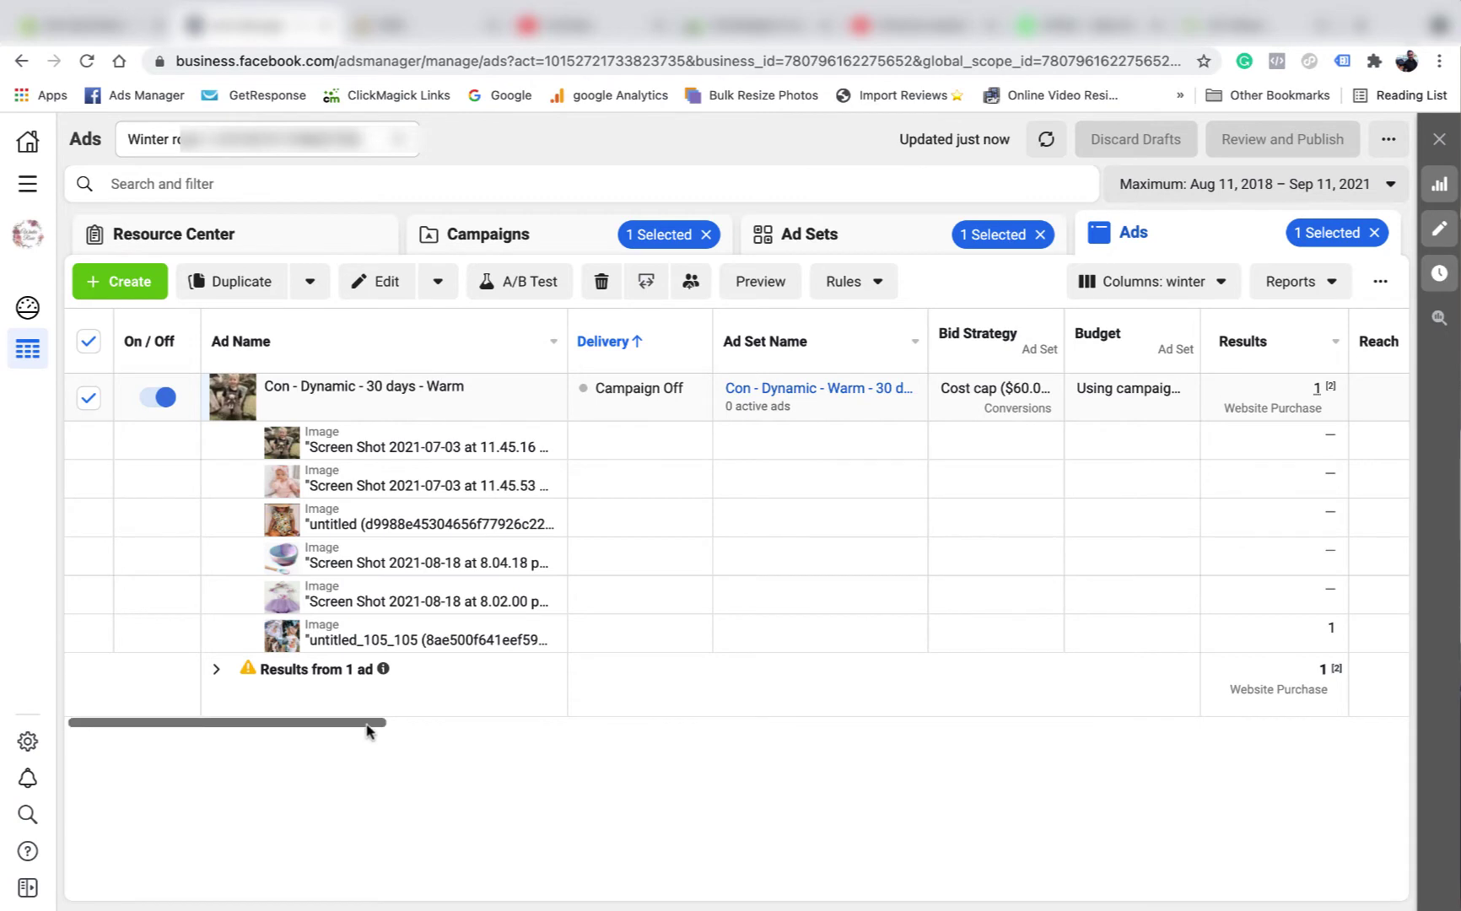
Scroll across the six image rows' Link Clicks, Amount Spent, Reach and Impressions.
{"action": "left_click_drag", "start_coordinate": [369, 724], "coordinate": [496, 727]}
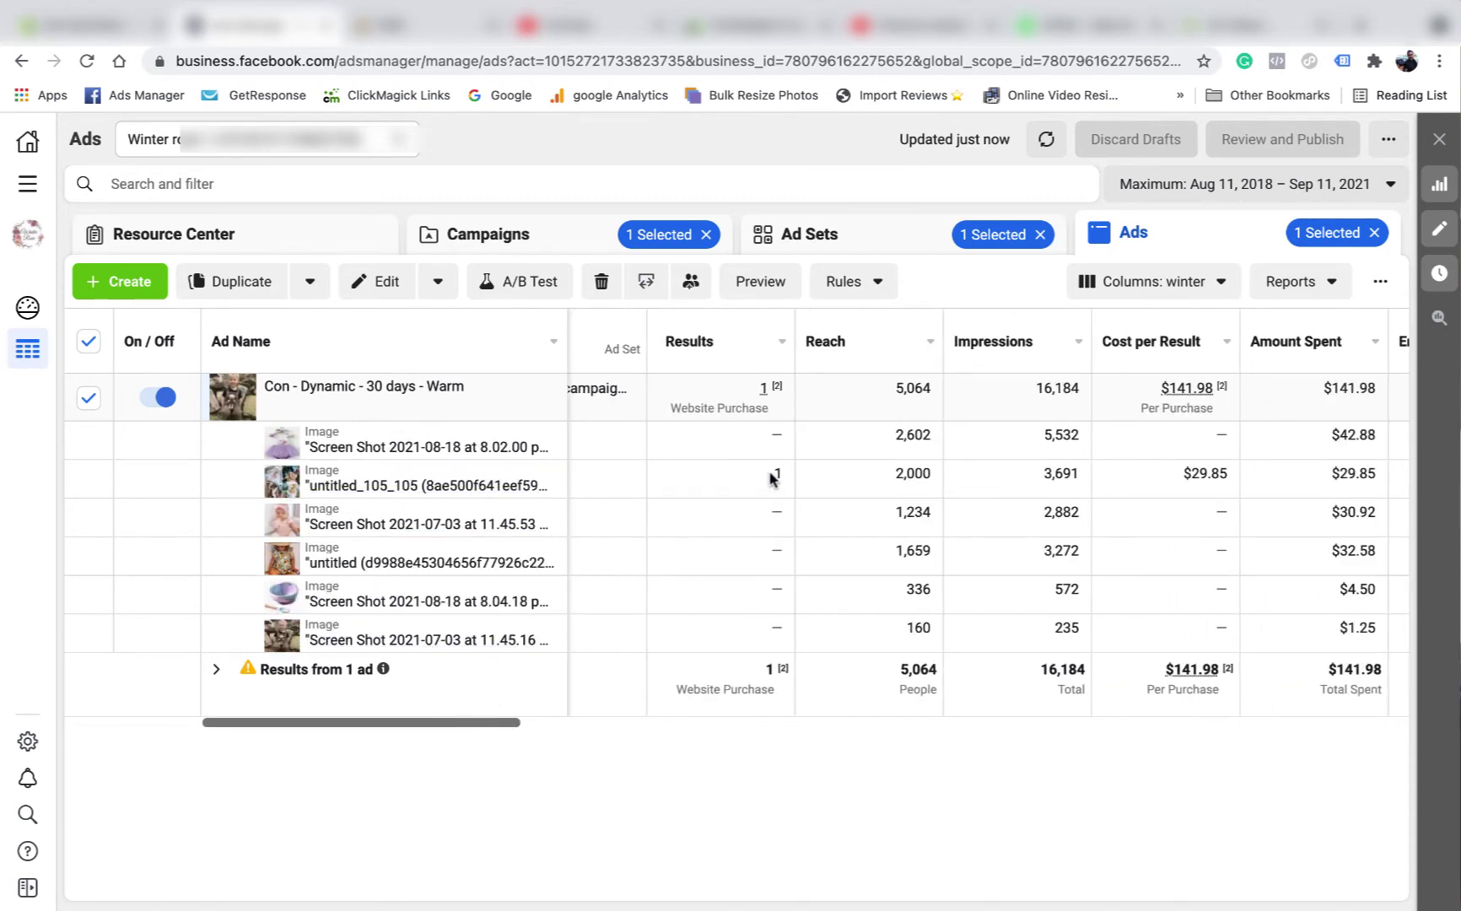
{"action": "left_click_drag", "start_coordinate": [499, 727], "coordinate": [659, 725]}
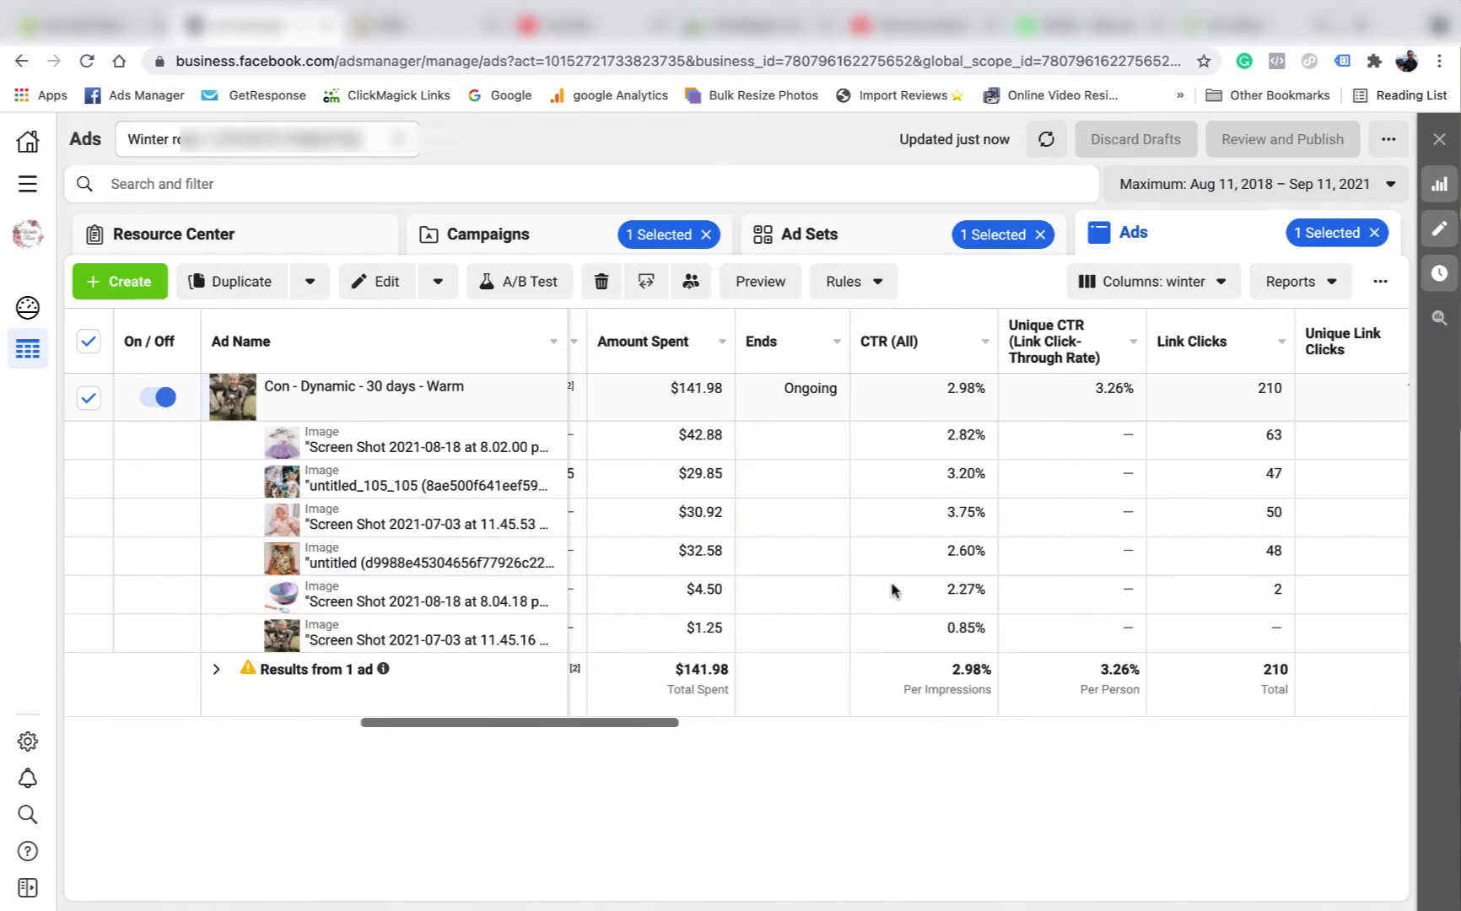
{"action": "mouse_move", "coordinate": [917, 344]}
{"action": "left_click_drag", "start_coordinate": [638, 737], "coordinate": [262, 690]}
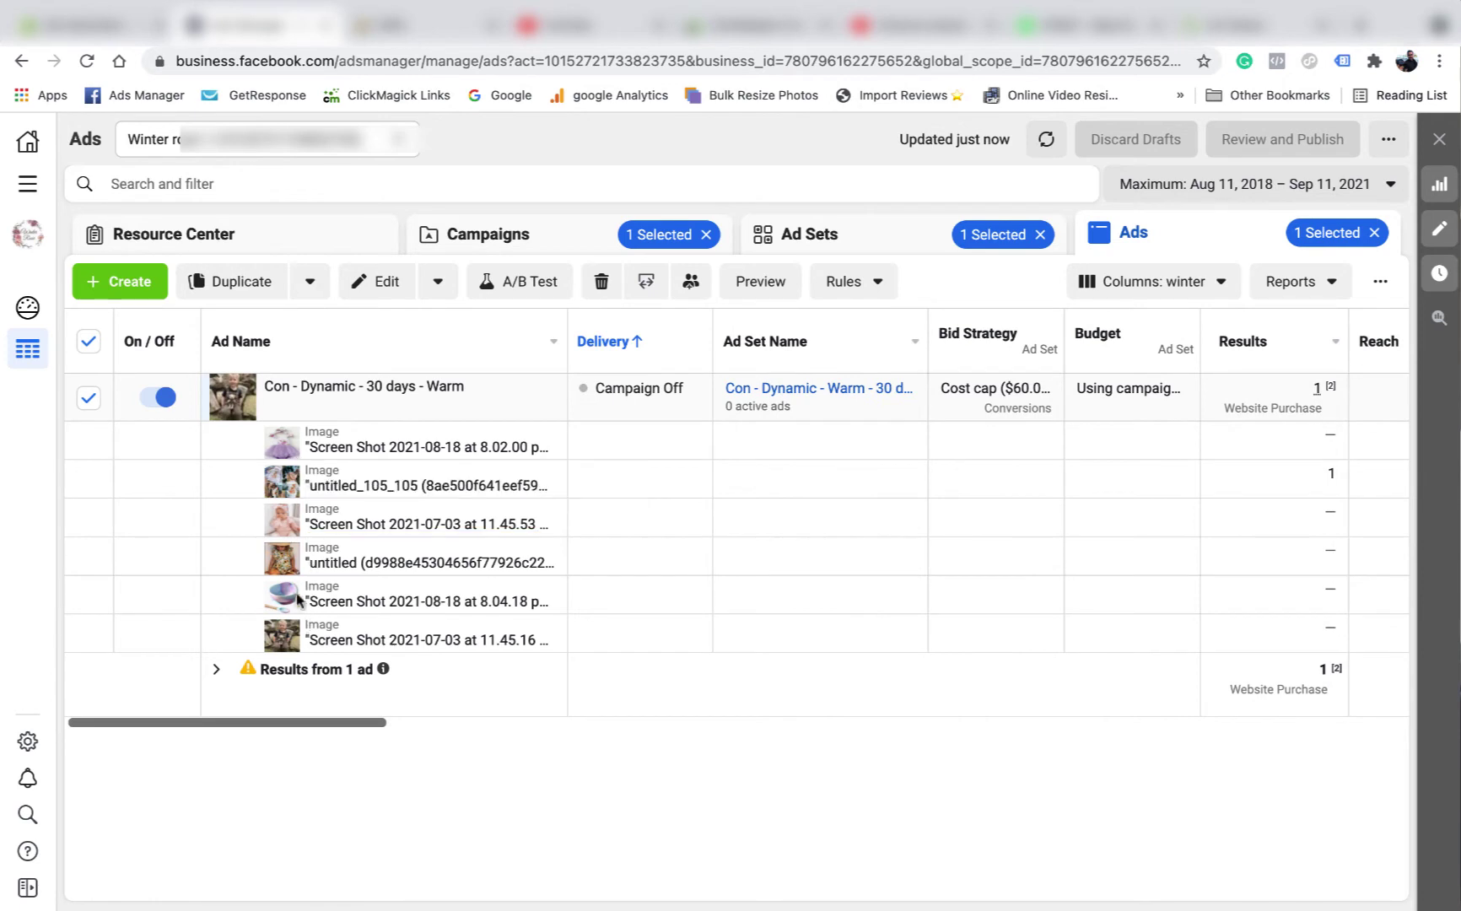
{"action": "left_click_drag", "start_coordinate": [339, 722], "coordinate": [429, 722]}
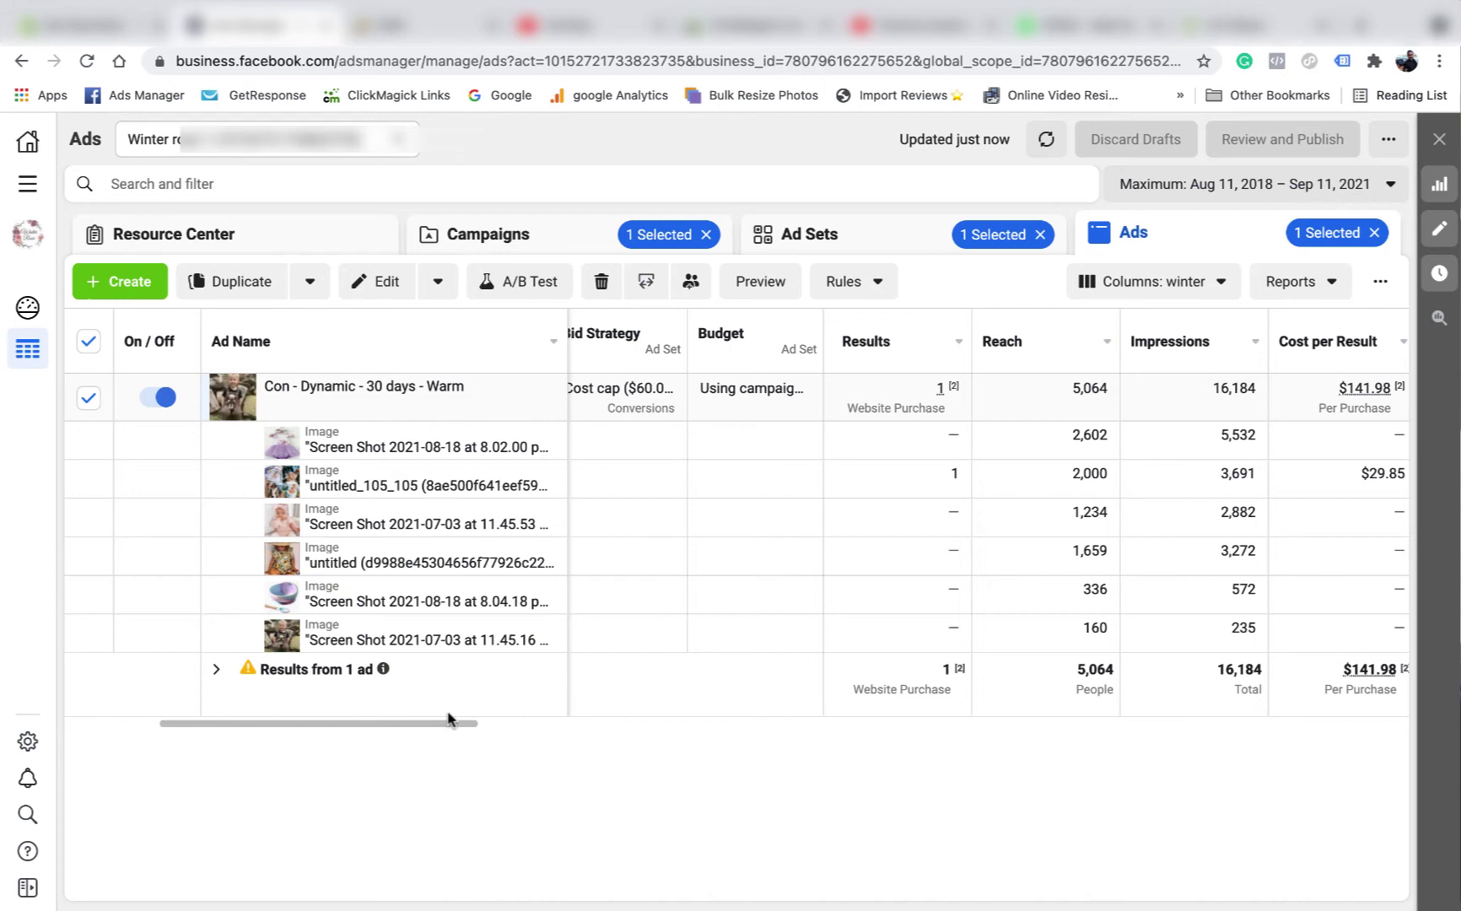
{"action": "left_click_drag", "start_coordinate": [384, 723], "coordinate": [576, 731]}
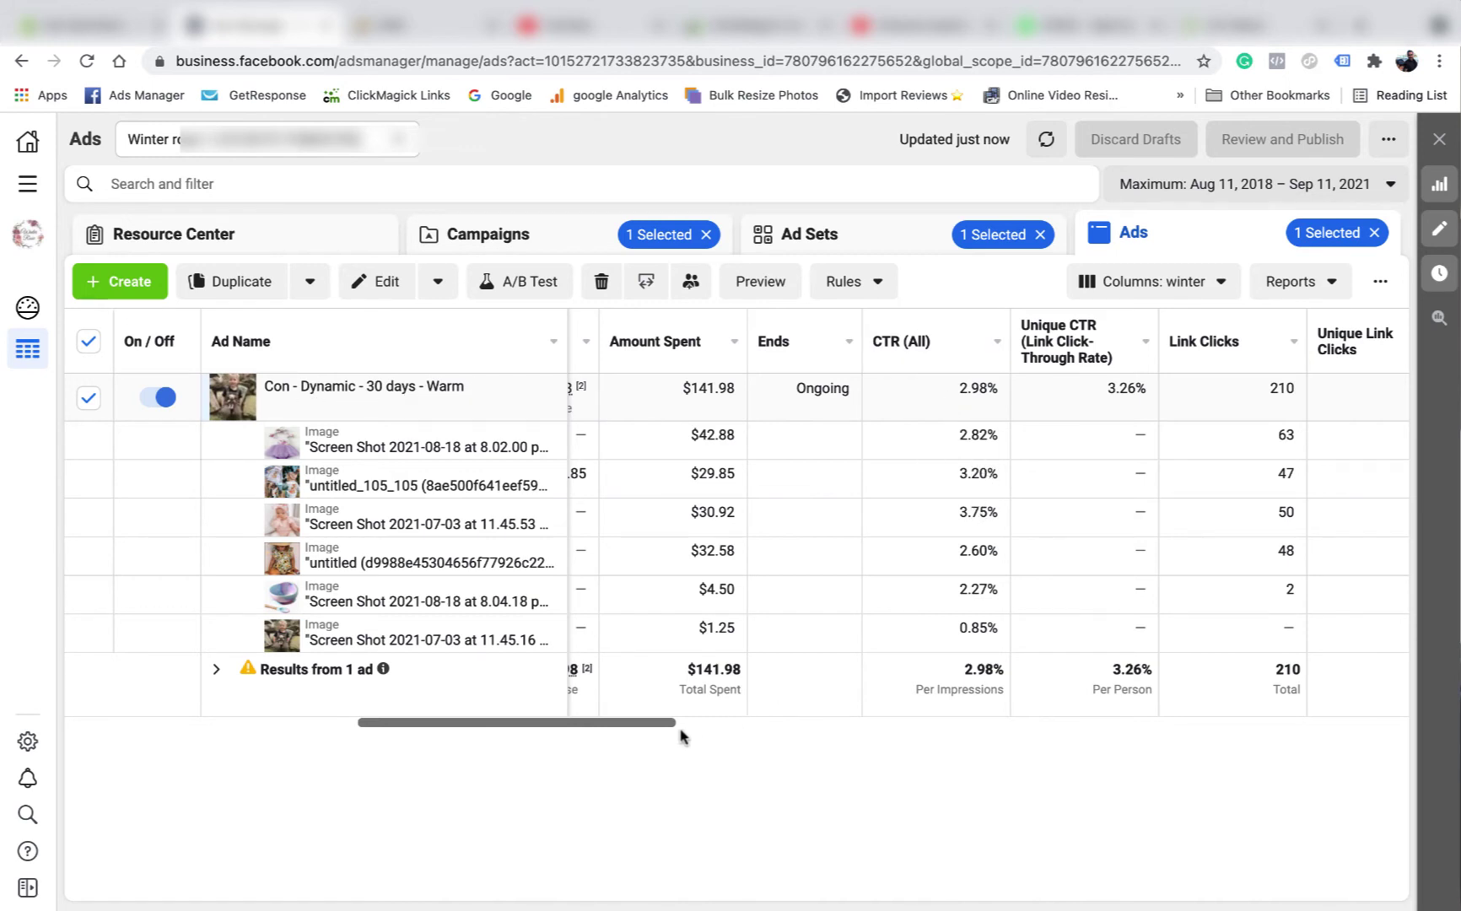
{"action": "left_click_drag", "start_coordinate": [680, 730], "coordinate": [766, 724]}
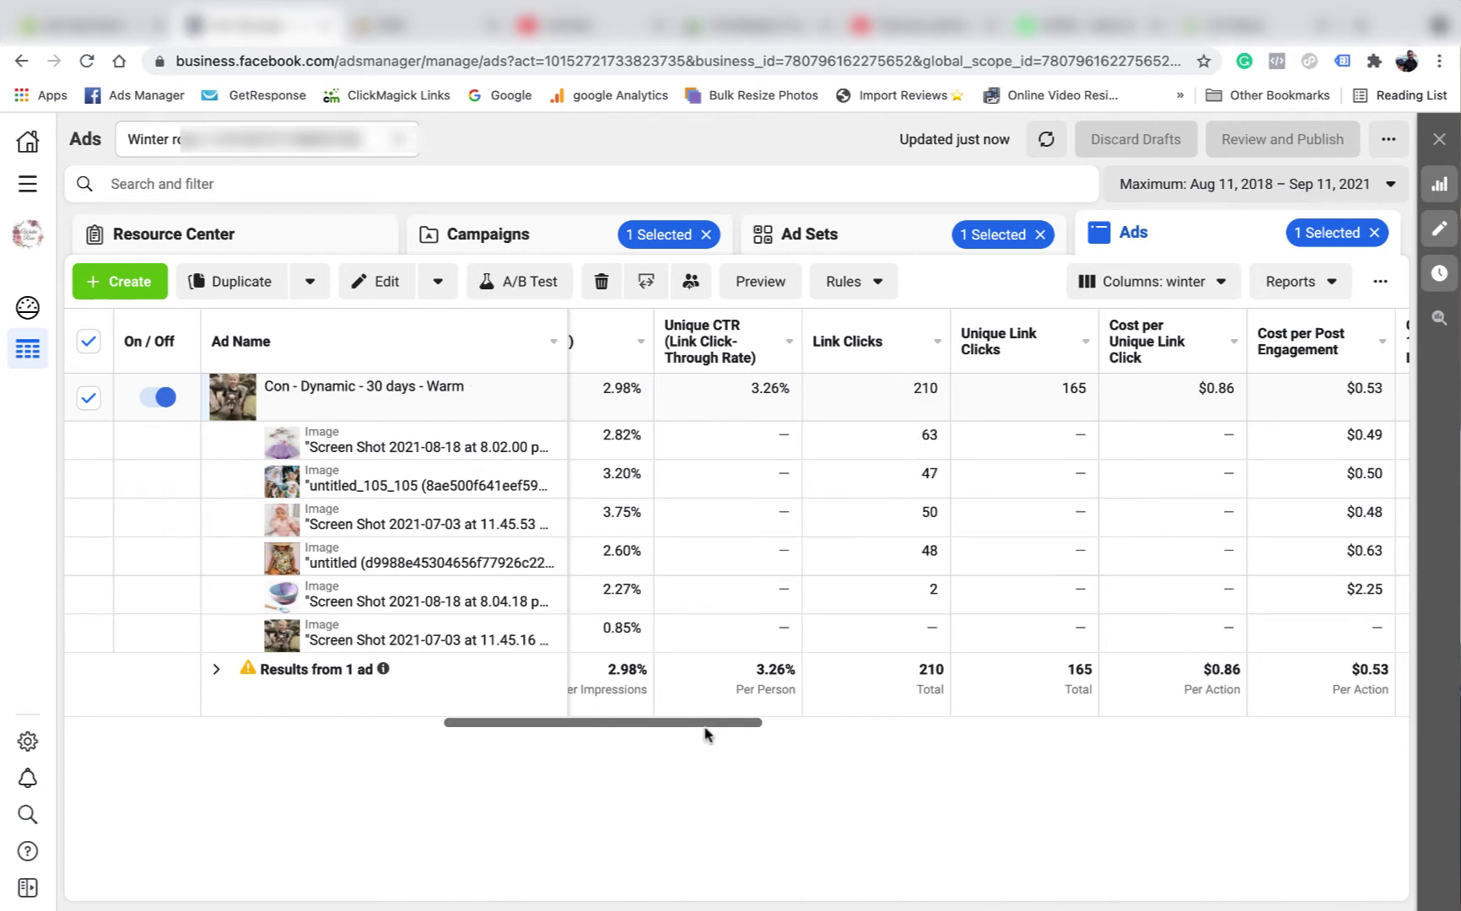
{"action": "left_click_drag", "start_coordinate": [705, 725], "coordinate": [600, 717]}
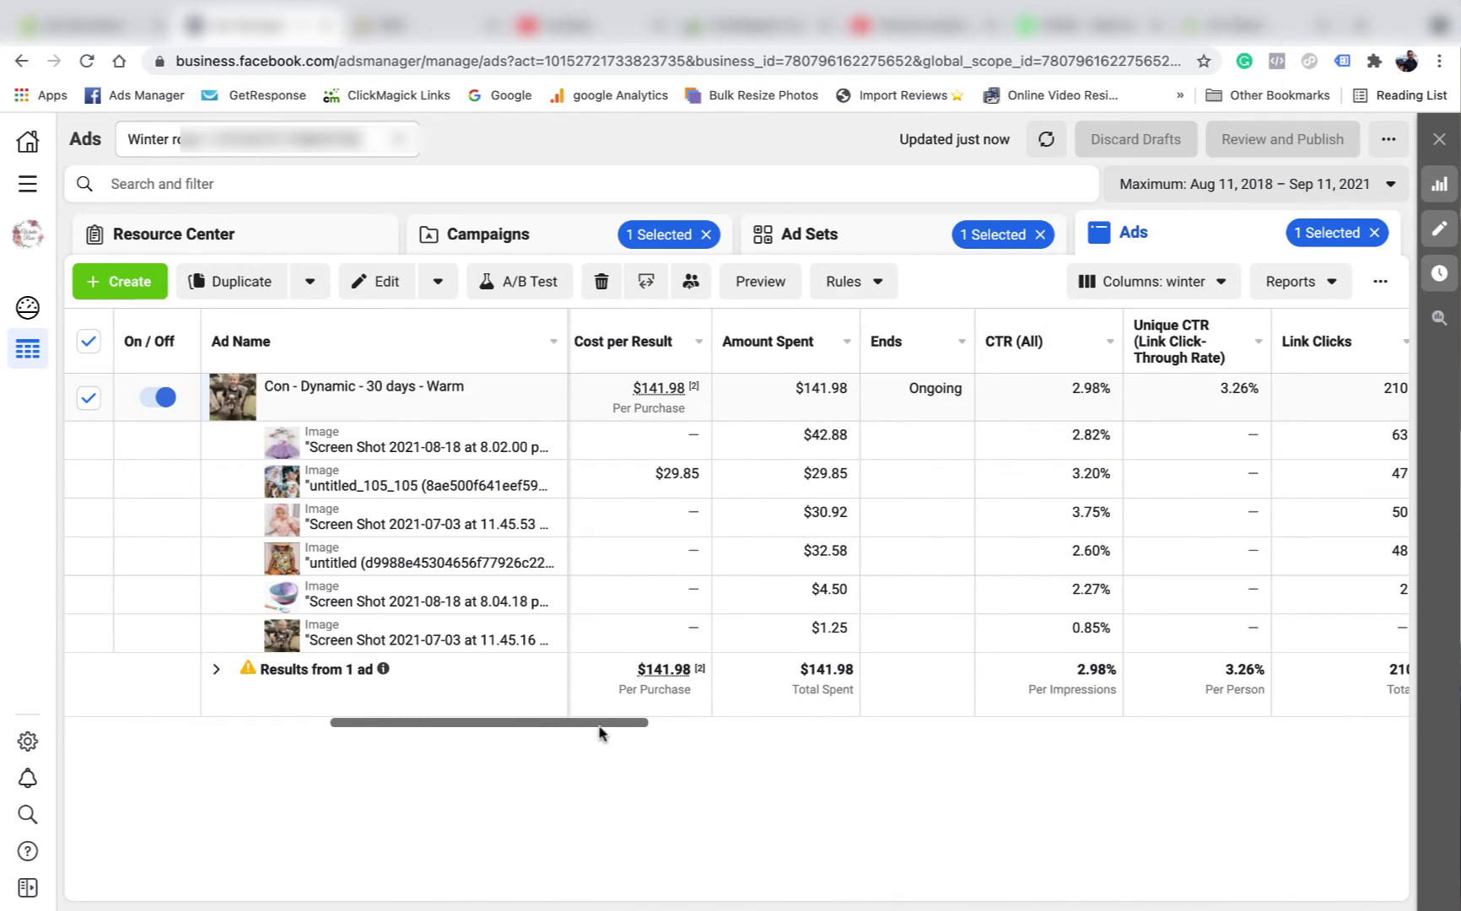
{"action": "left_click_drag", "start_coordinate": [600, 727], "coordinate": [281, 693]}
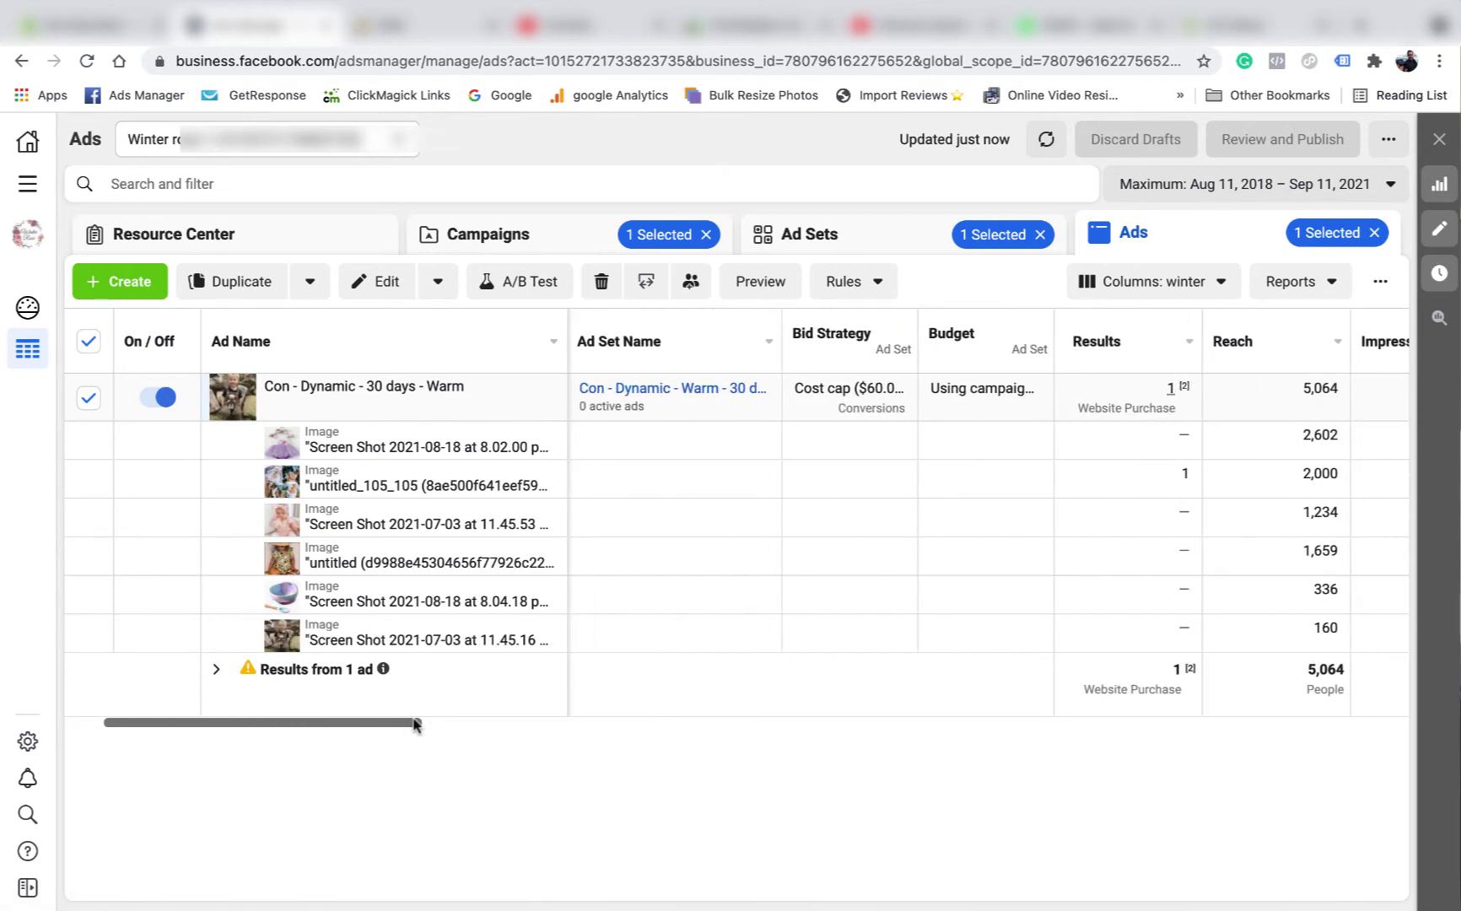
{"action": "left_click_drag", "start_coordinate": [415, 723], "coordinate": [432, 725]}
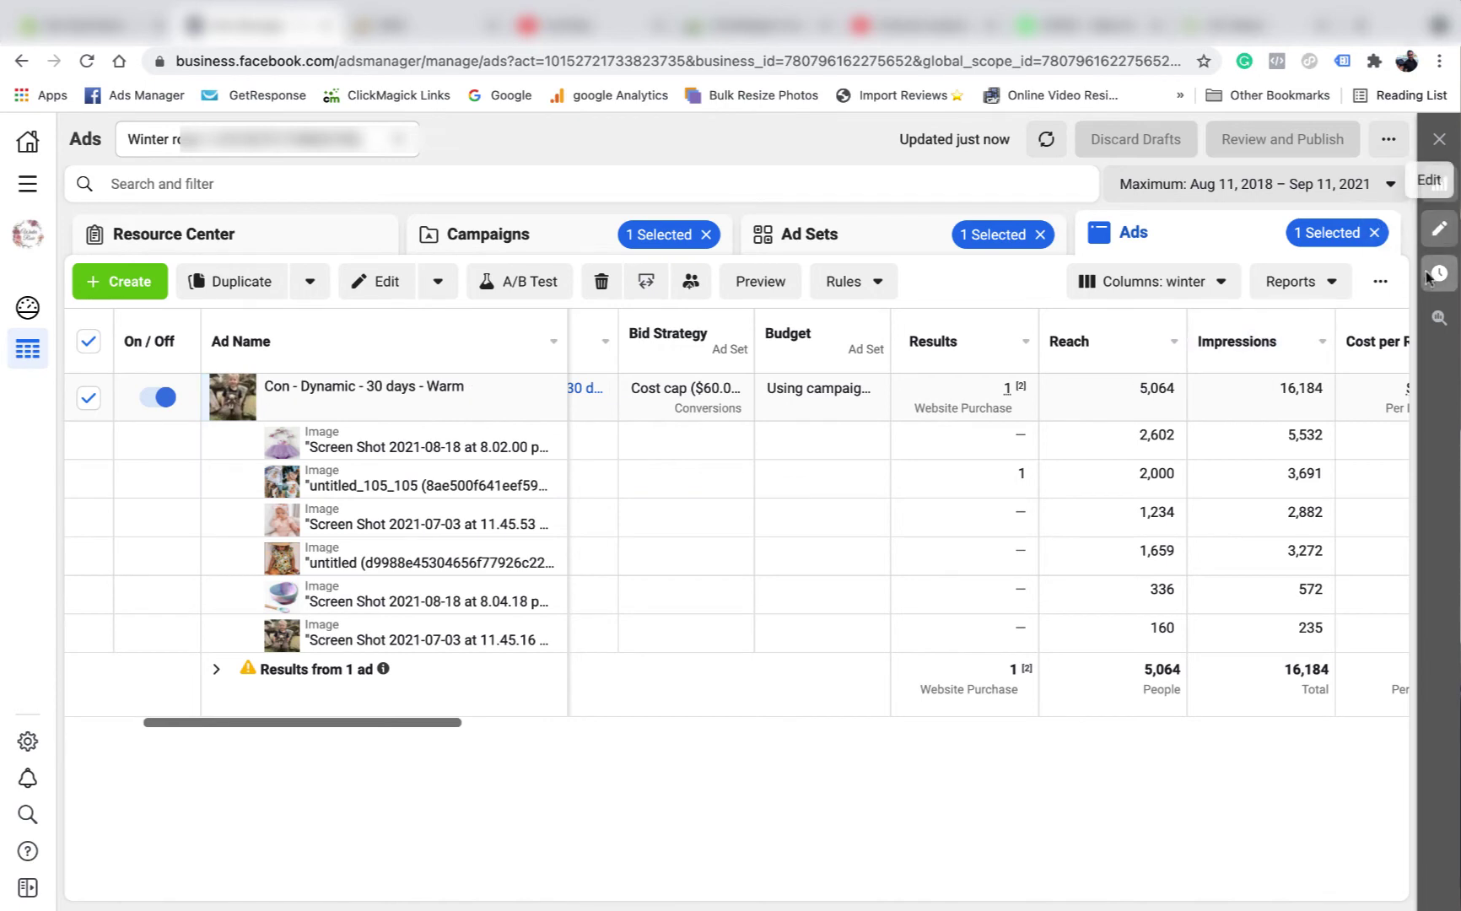
Replace the image breakdown with a Headline (Ad Settings) dynamic creative breakdown.
{"action": "left_click", "coordinate": [1380, 281]}
{"action": "mouse_move", "coordinate": [1321, 395]}
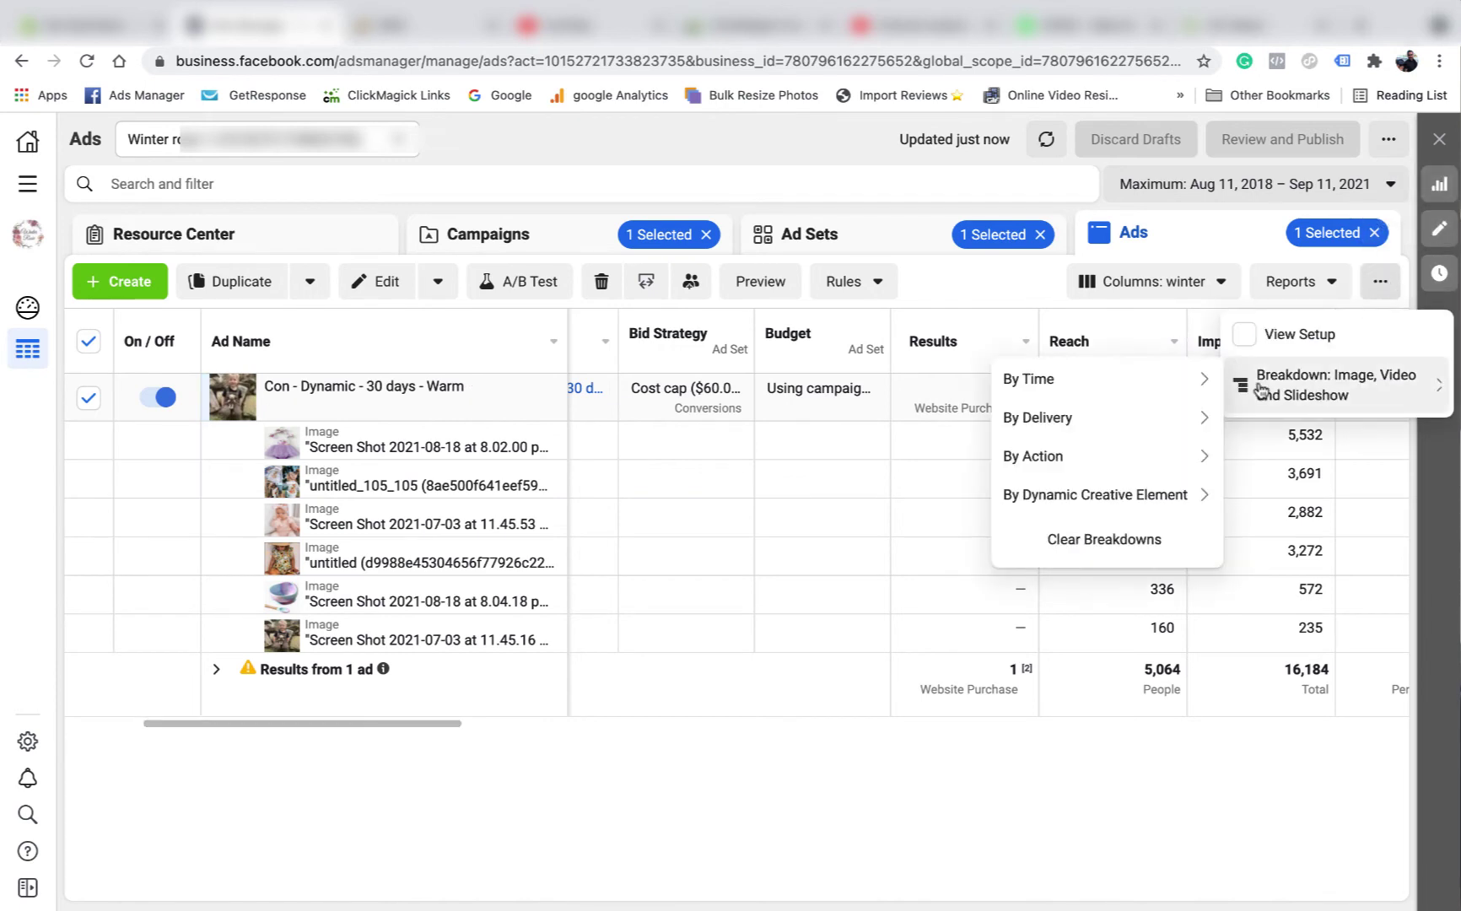
{"action": "left_click", "coordinate": [1138, 544]}
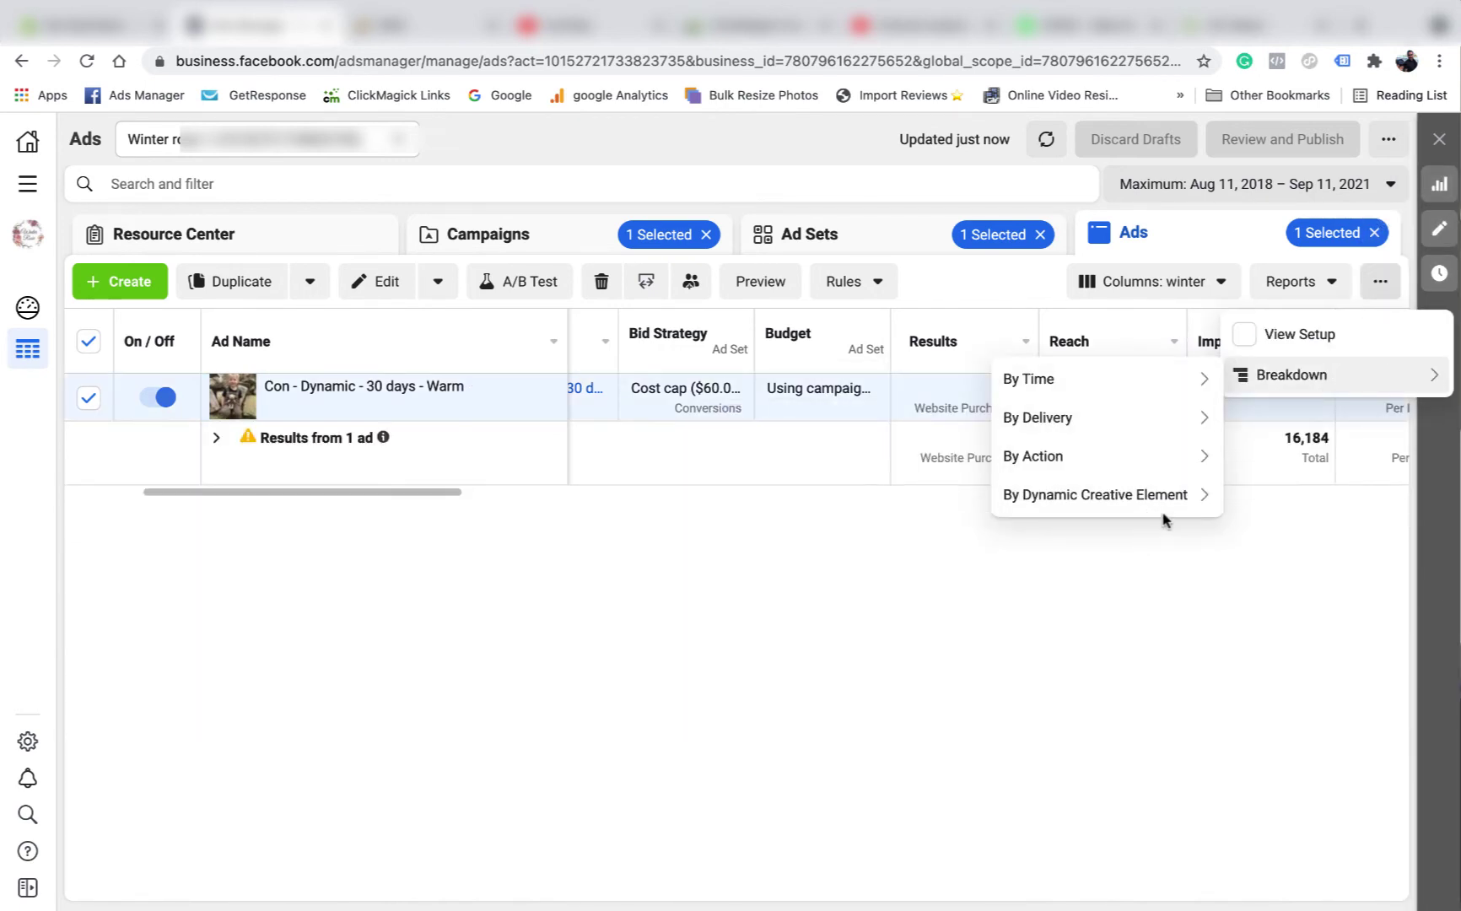
{"action": "mouse_move", "coordinate": [1120, 462]}
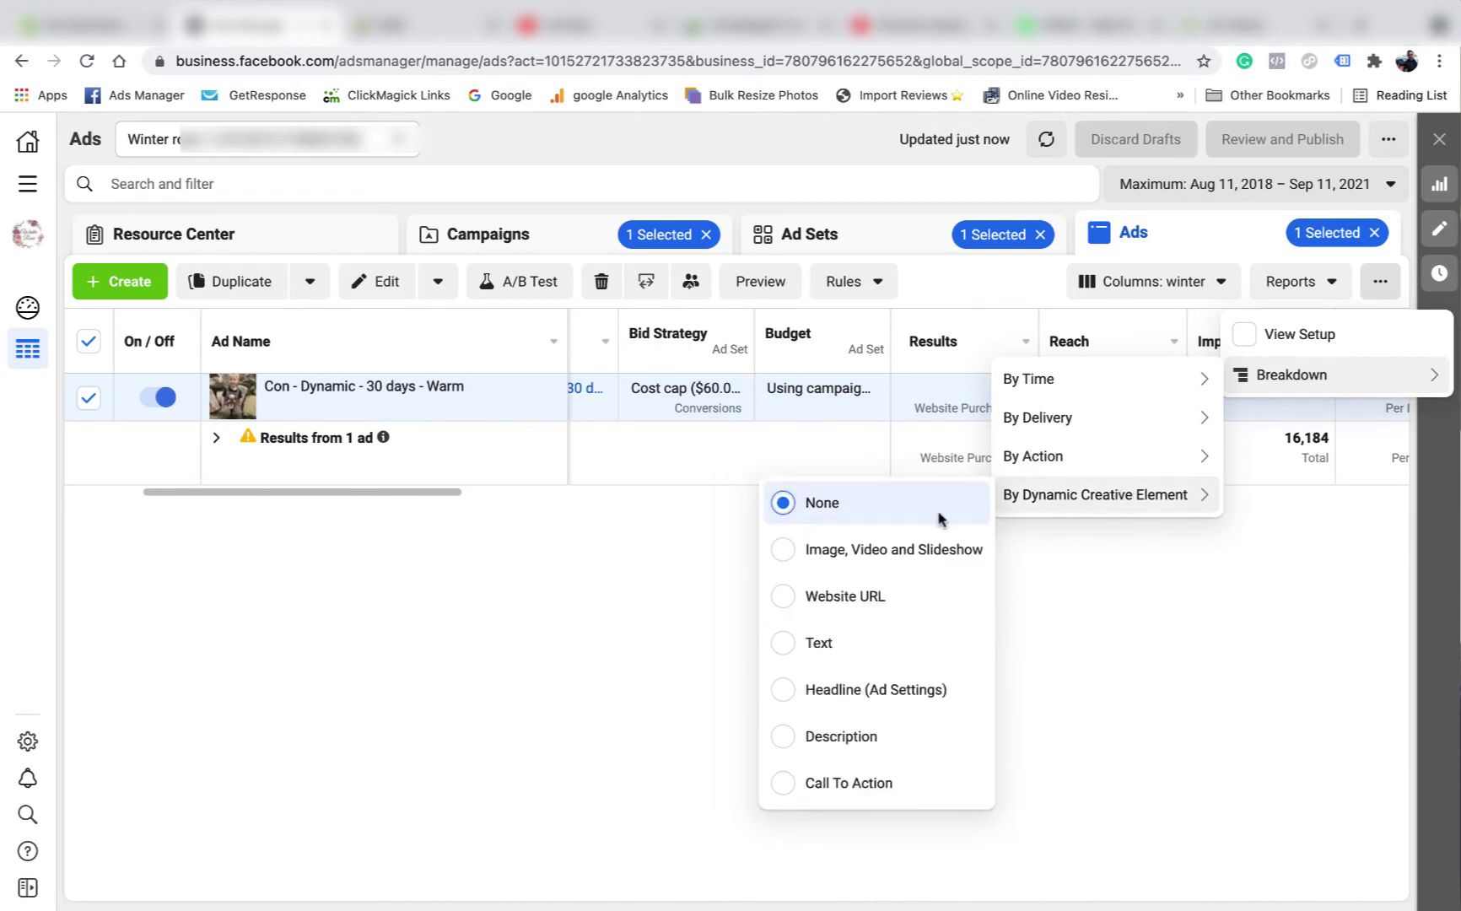
{"action": "left_click", "coordinate": [835, 692]}
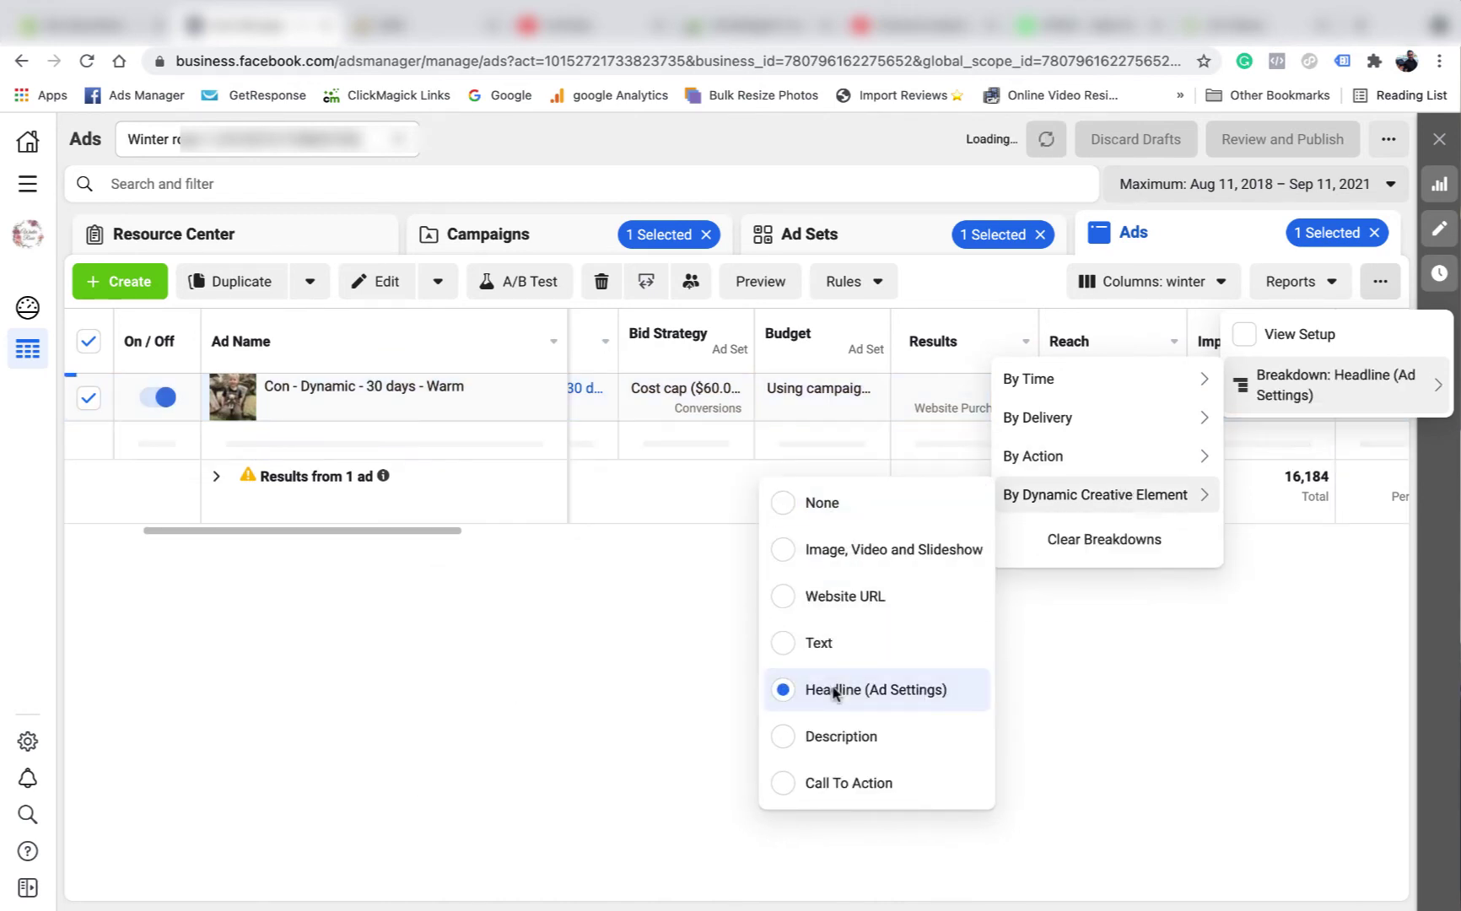
{"action": "left_click", "coordinate": [557, 695]}
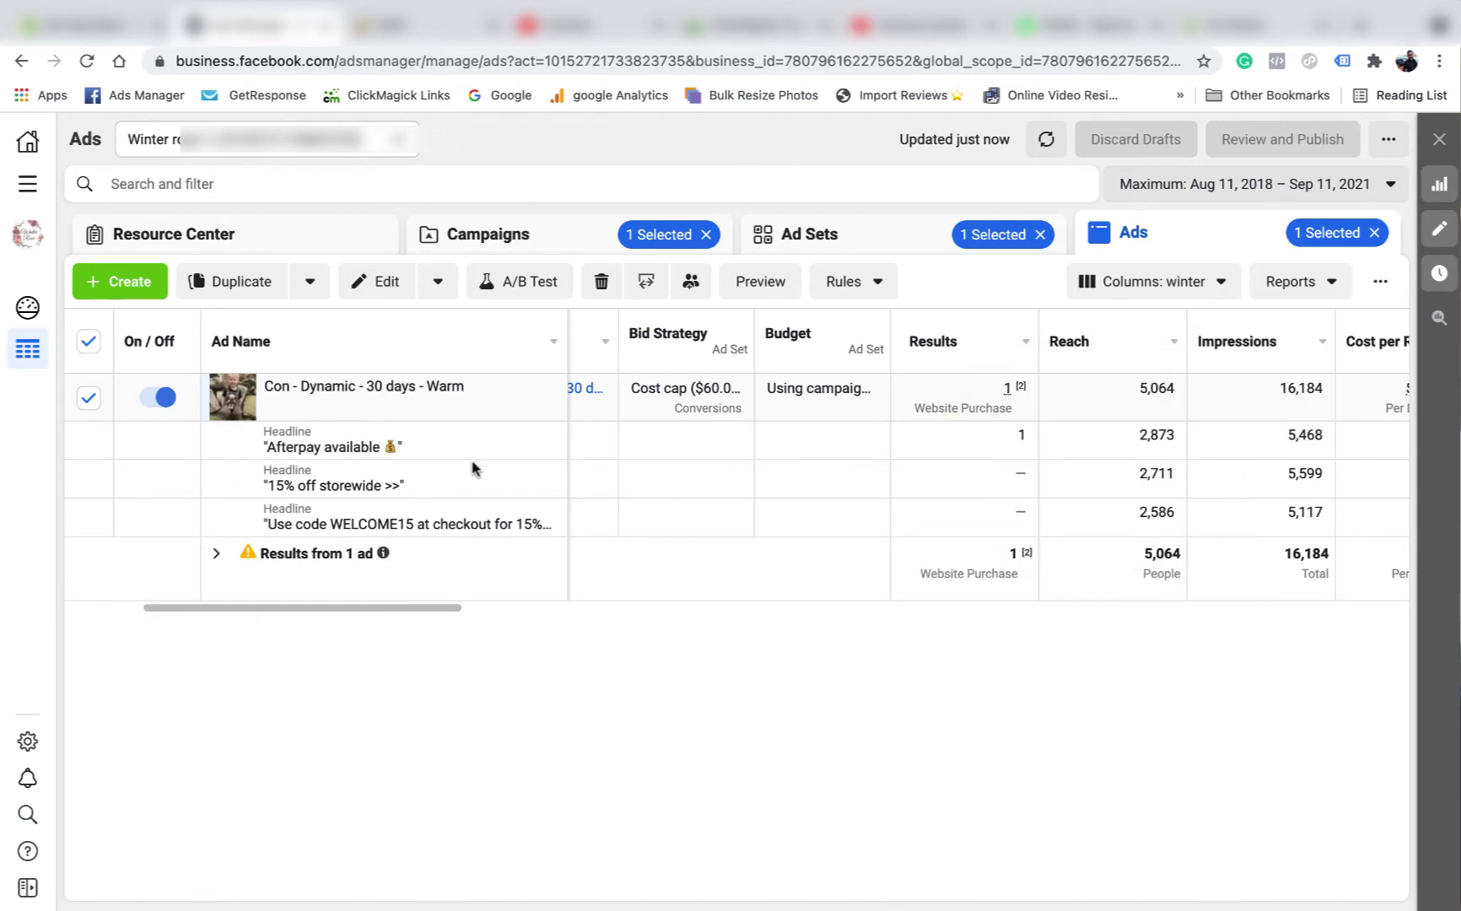
Scroll across the three headline rows; only 'Afterpay available' has 1 purchase, spending $47.66.
{"action": "left_click_drag", "start_coordinate": [453, 607], "coordinate": [664, 611]}
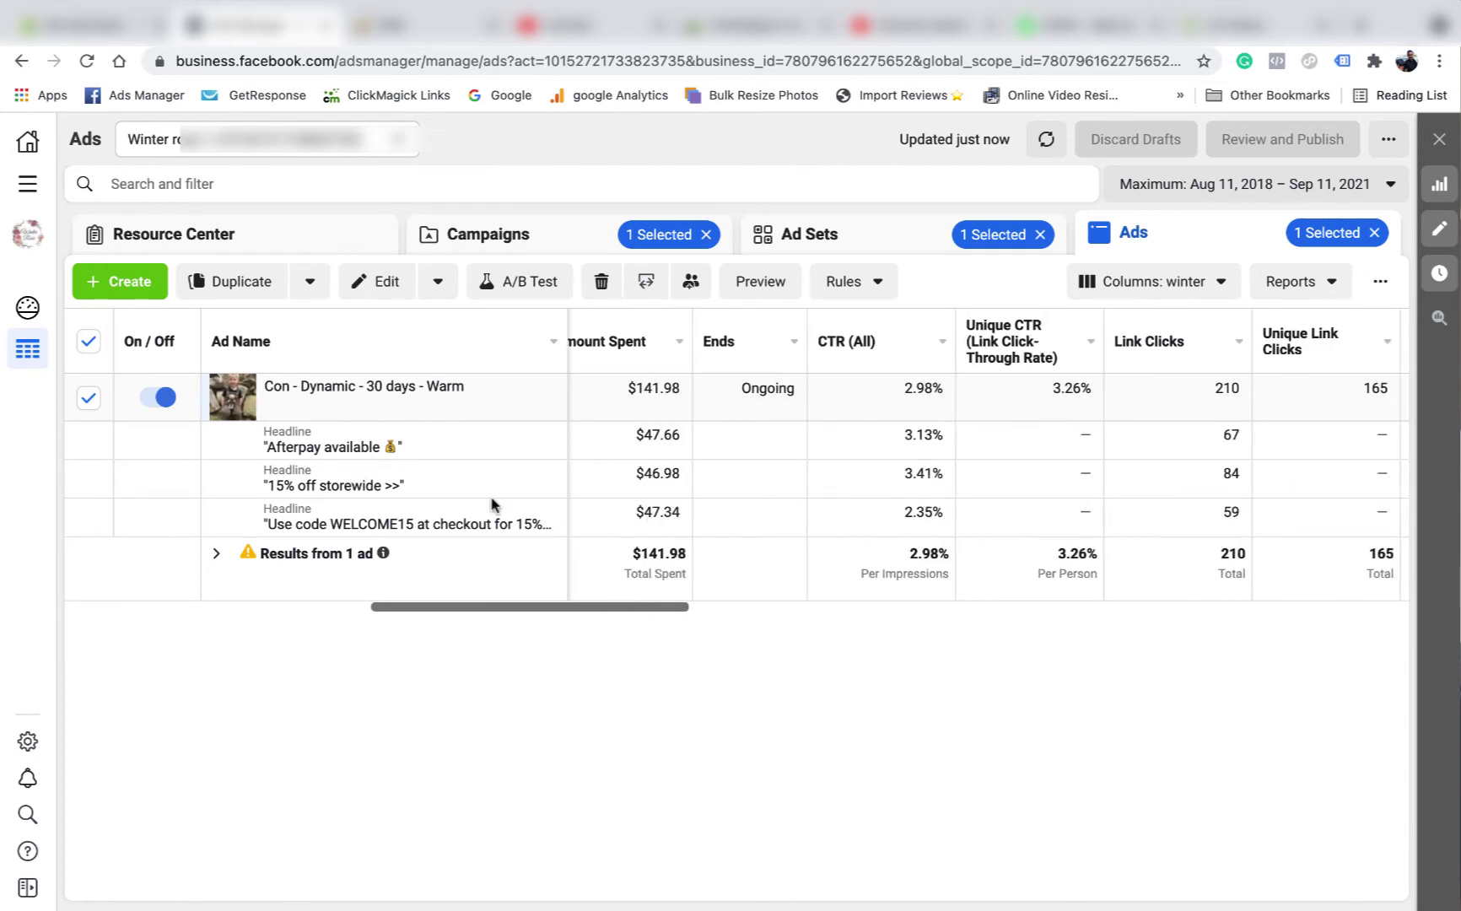
{"action": "left_click_drag", "start_coordinate": [666, 607], "coordinate": [756, 609]}
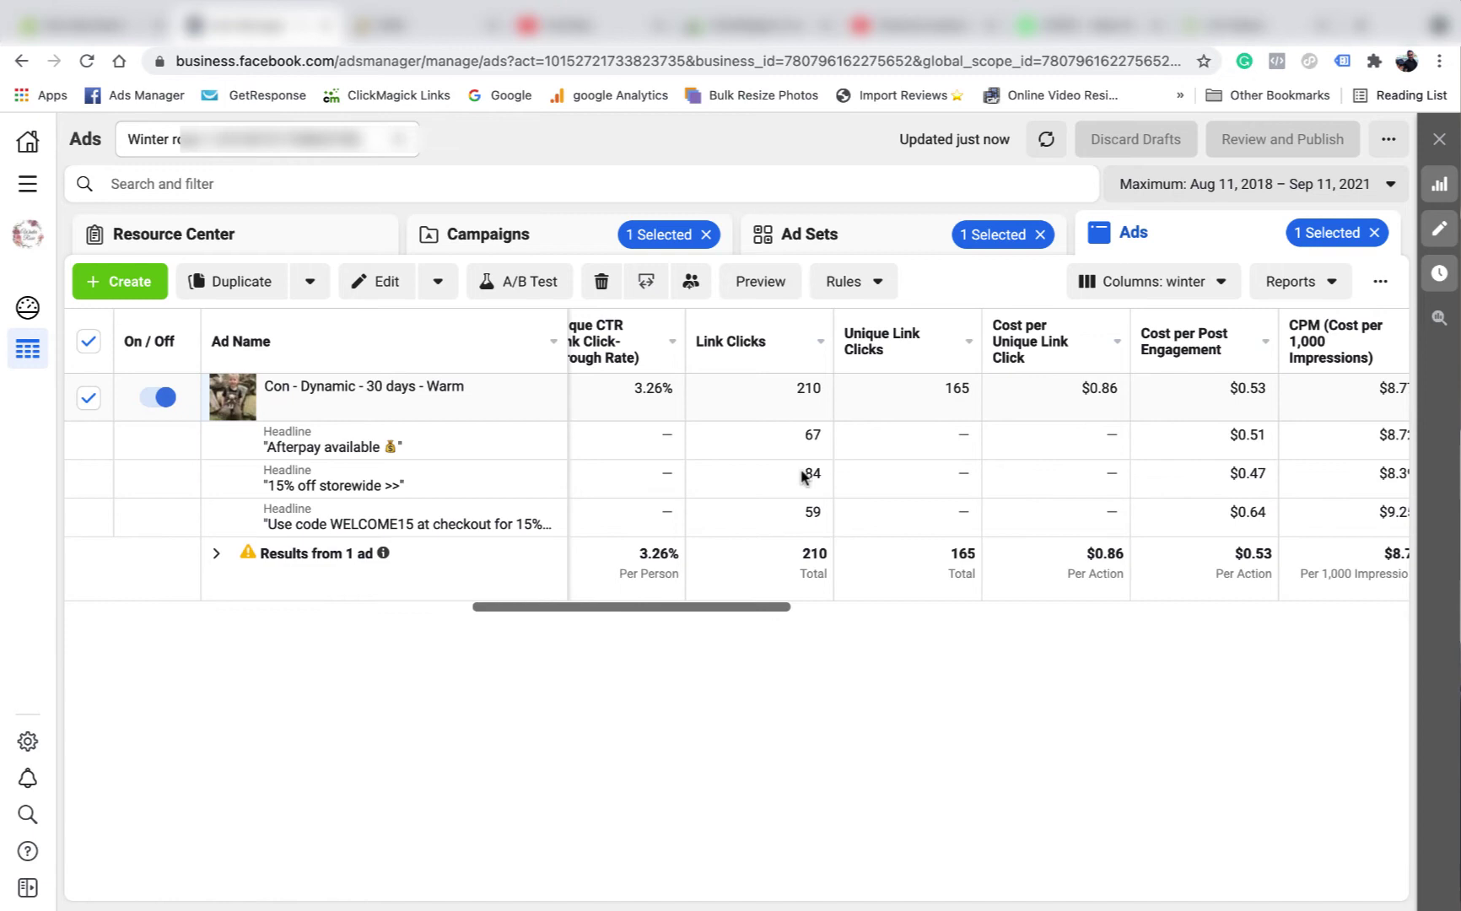
{"action": "left_click_drag", "start_coordinate": [746, 609], "coordinate": [459, 595]}
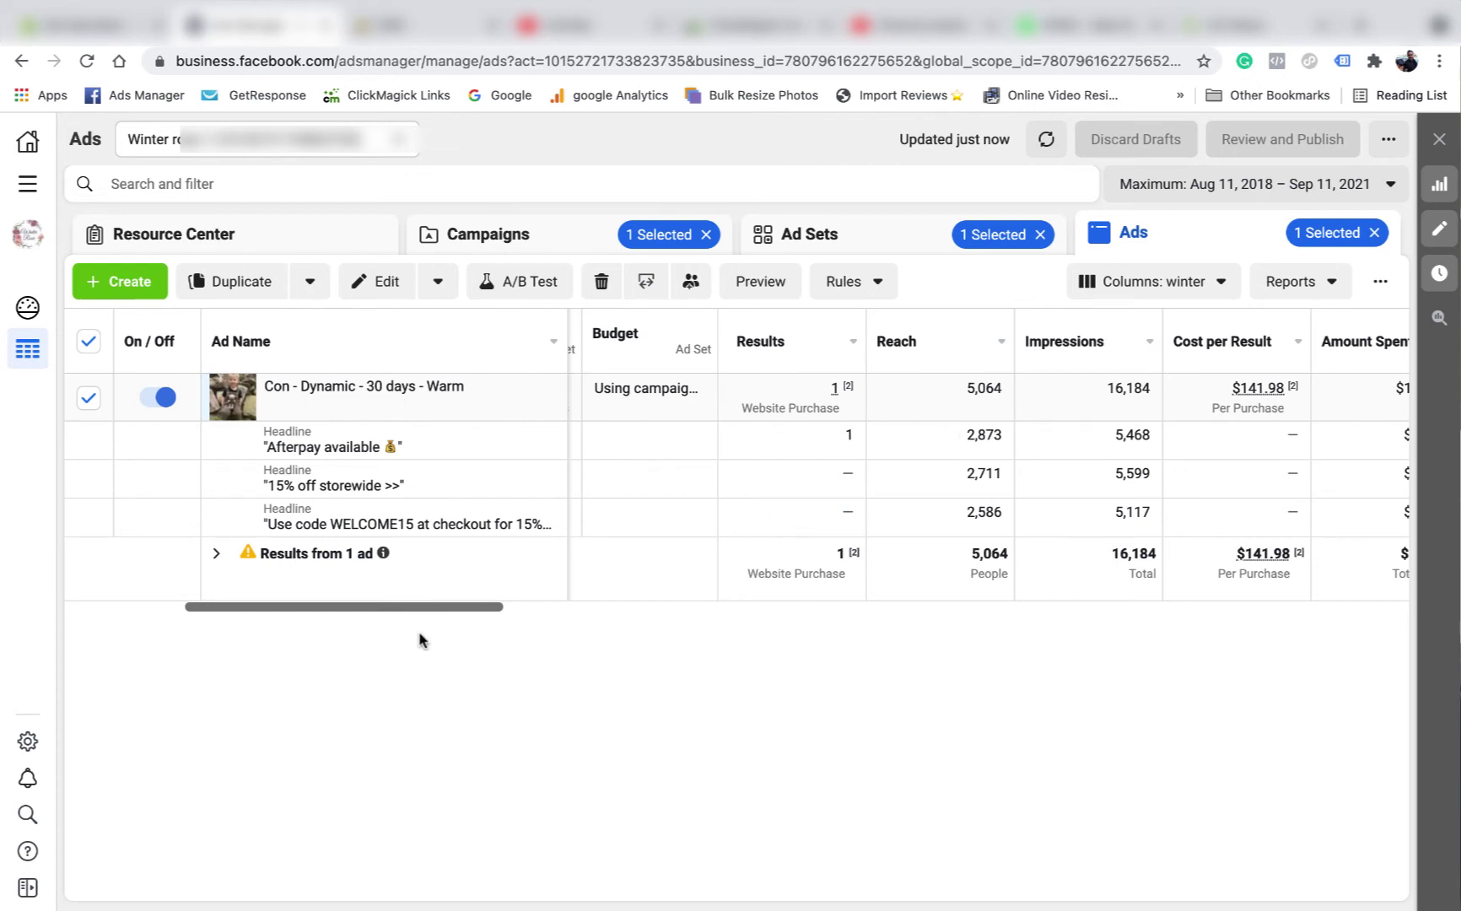
{"action": "mouse_move", "coordinate": [419, 607]}
{"action": "left_mouse_down"}
{"action": "mouse_move", "coordinate": [373, 609]}
{"action": "mouse_move", "coordinate": [424, 611]}
{"action": "left_mouse_up"}
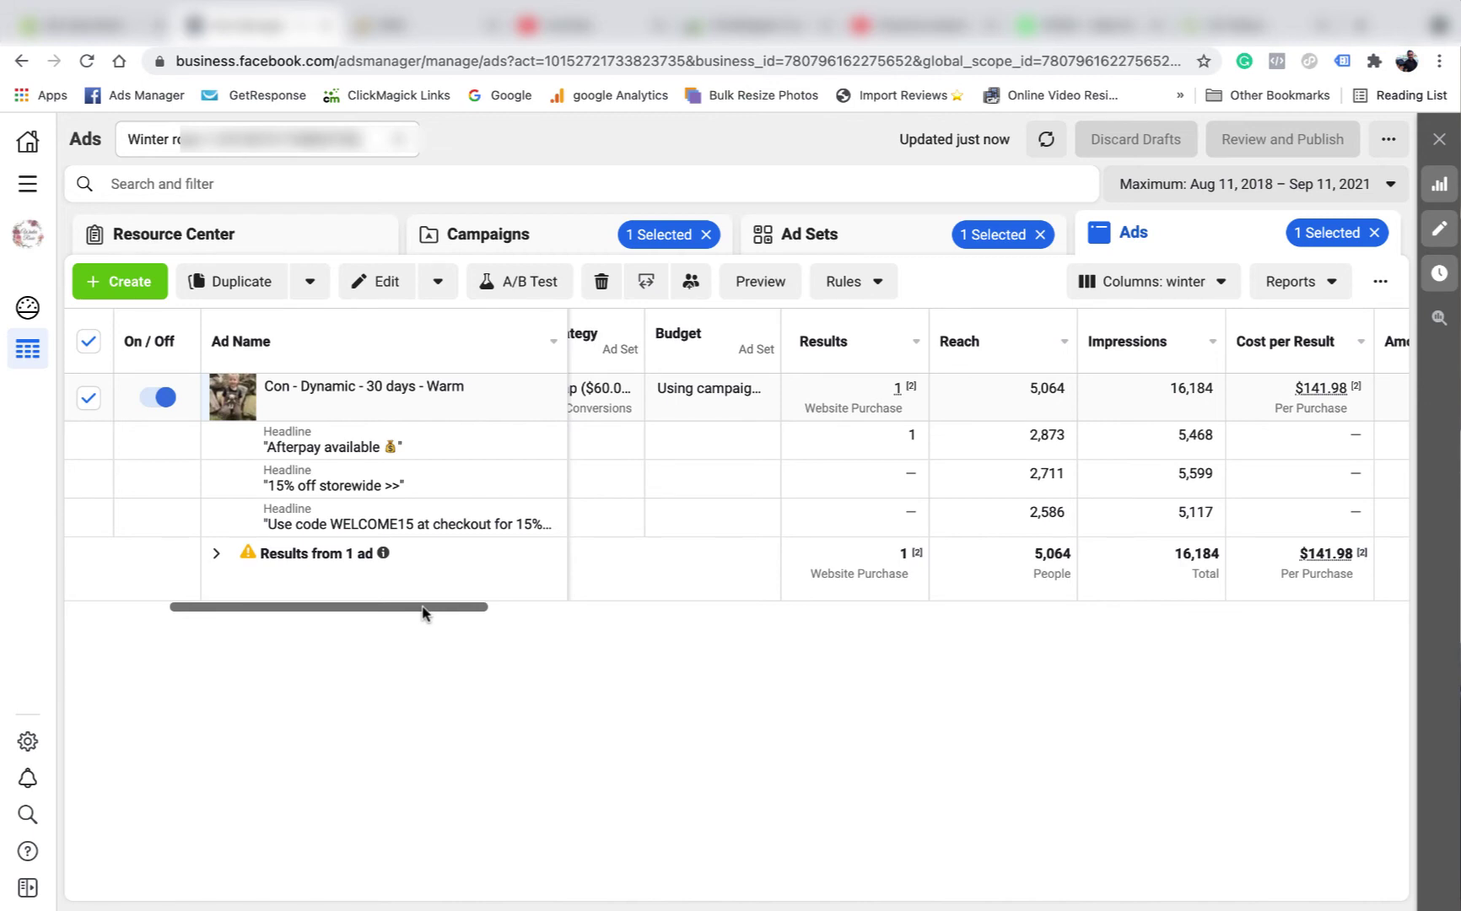
{"action": "left_click_drag", "start_coordinate": [425, 612], "coordinate": [584, 620]}
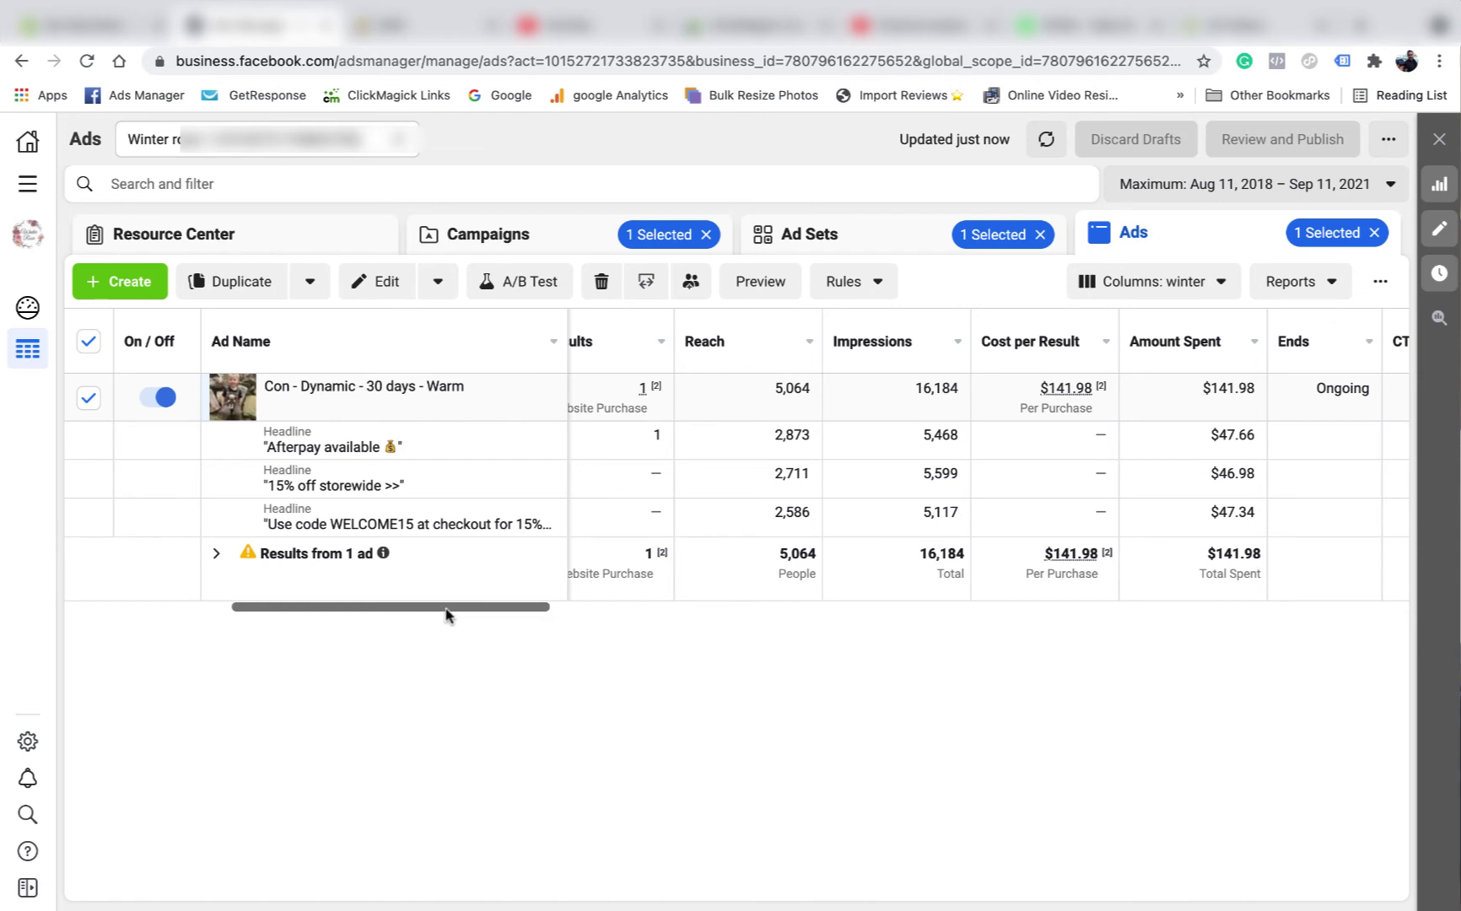
{"action": "left_click_drag", "start_coordinate": [446, 609], "coordinate": [502, 610]}
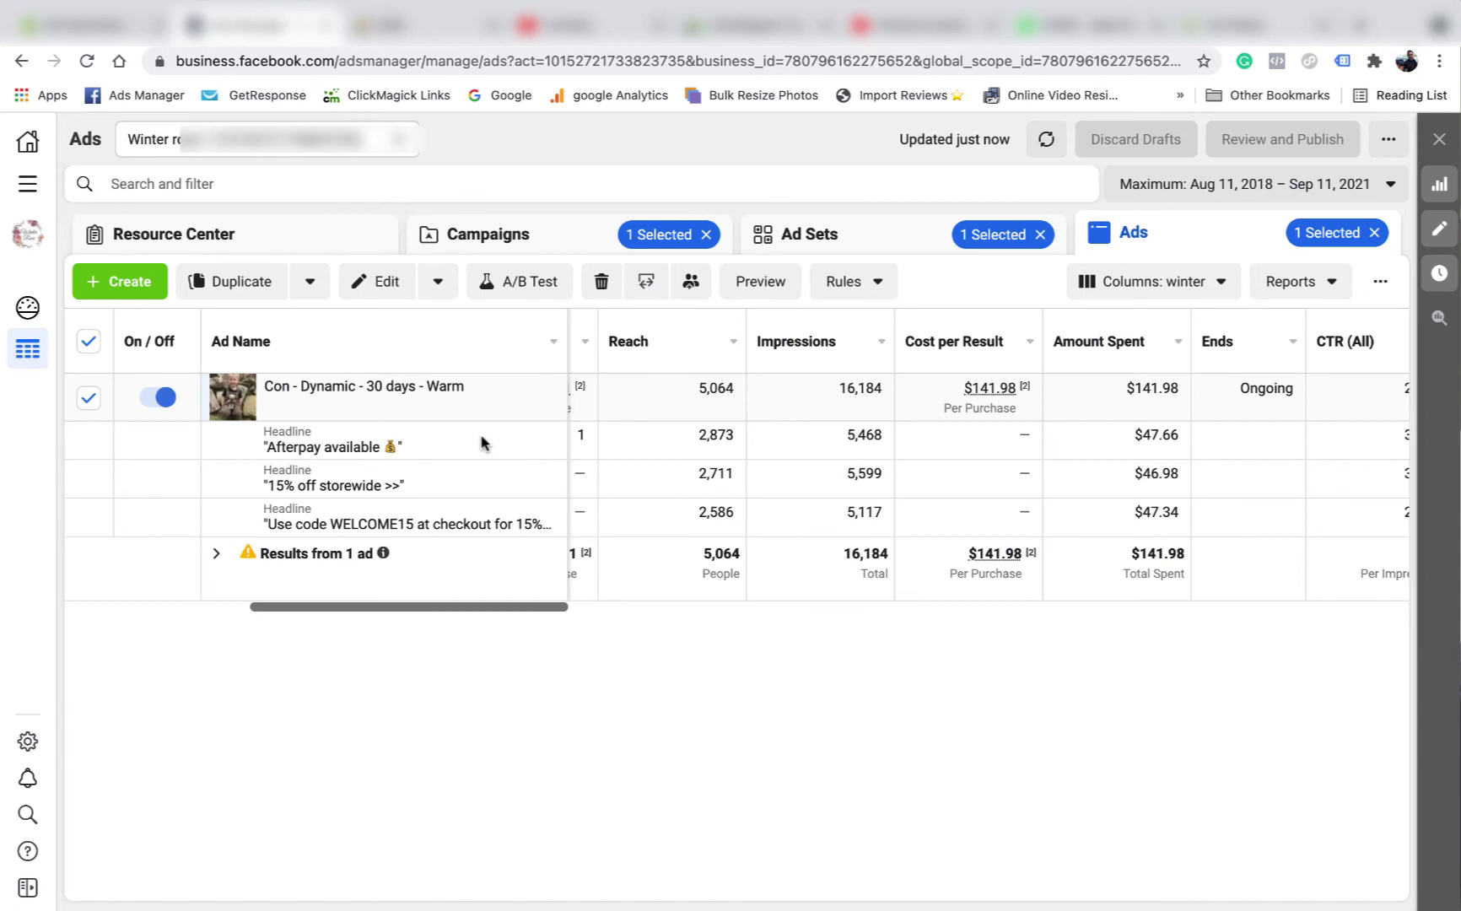
Replace the headline breakdown with a breakdown by ad Text.
{"action": "left_click", "coordinate": [1393, 285]}
{"action": "mouse_move", "coordinate": [1332, 388]}
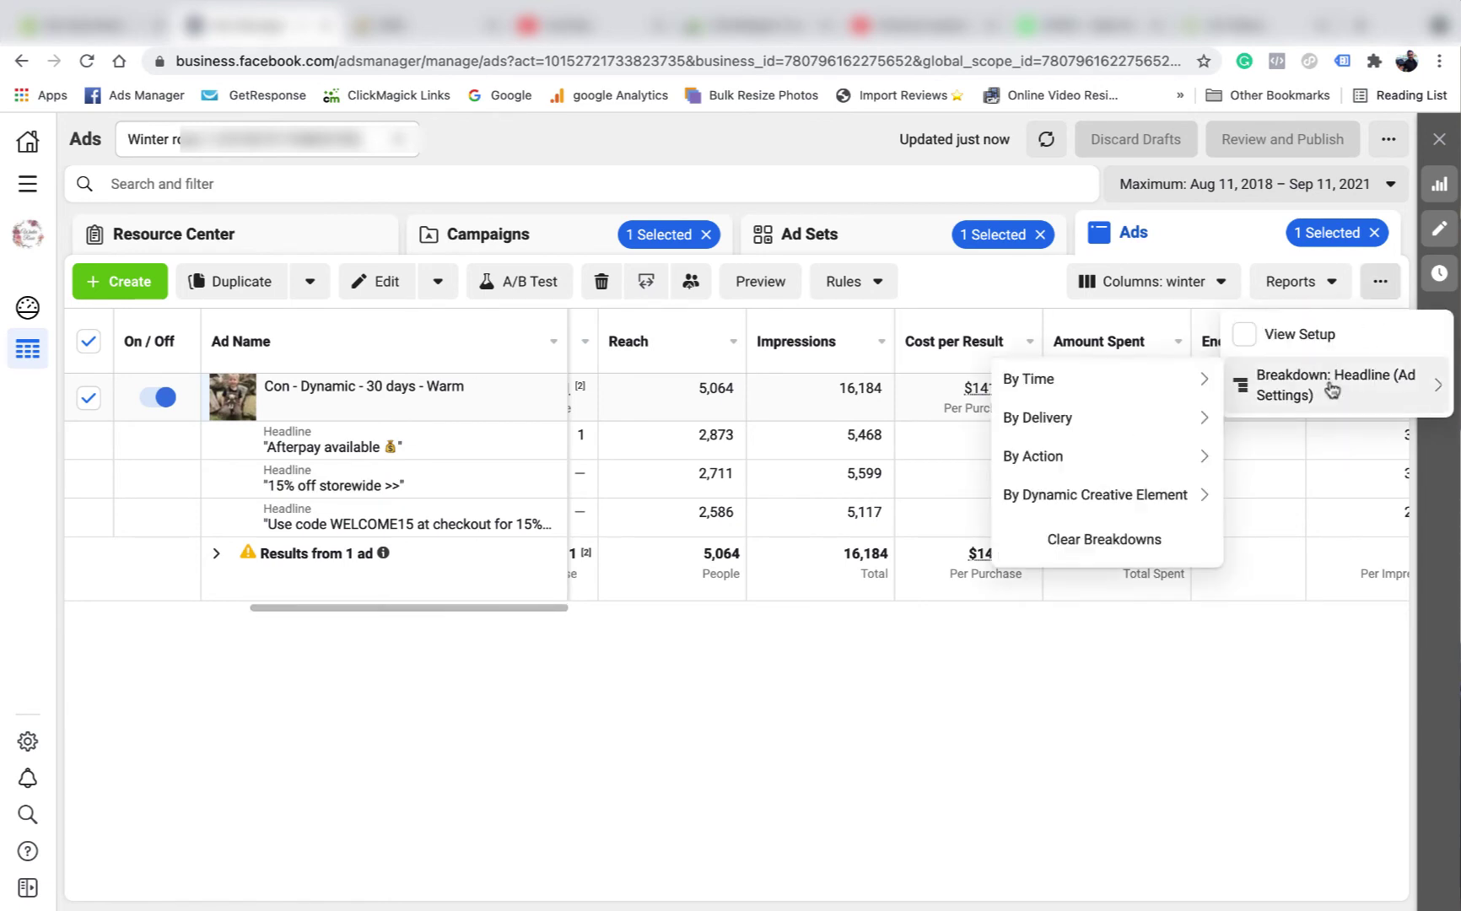
{"action": "left_click", "coordinate": [1131, 540]}
{"action": "mouse_move", "coordinate": [1097, 494]}
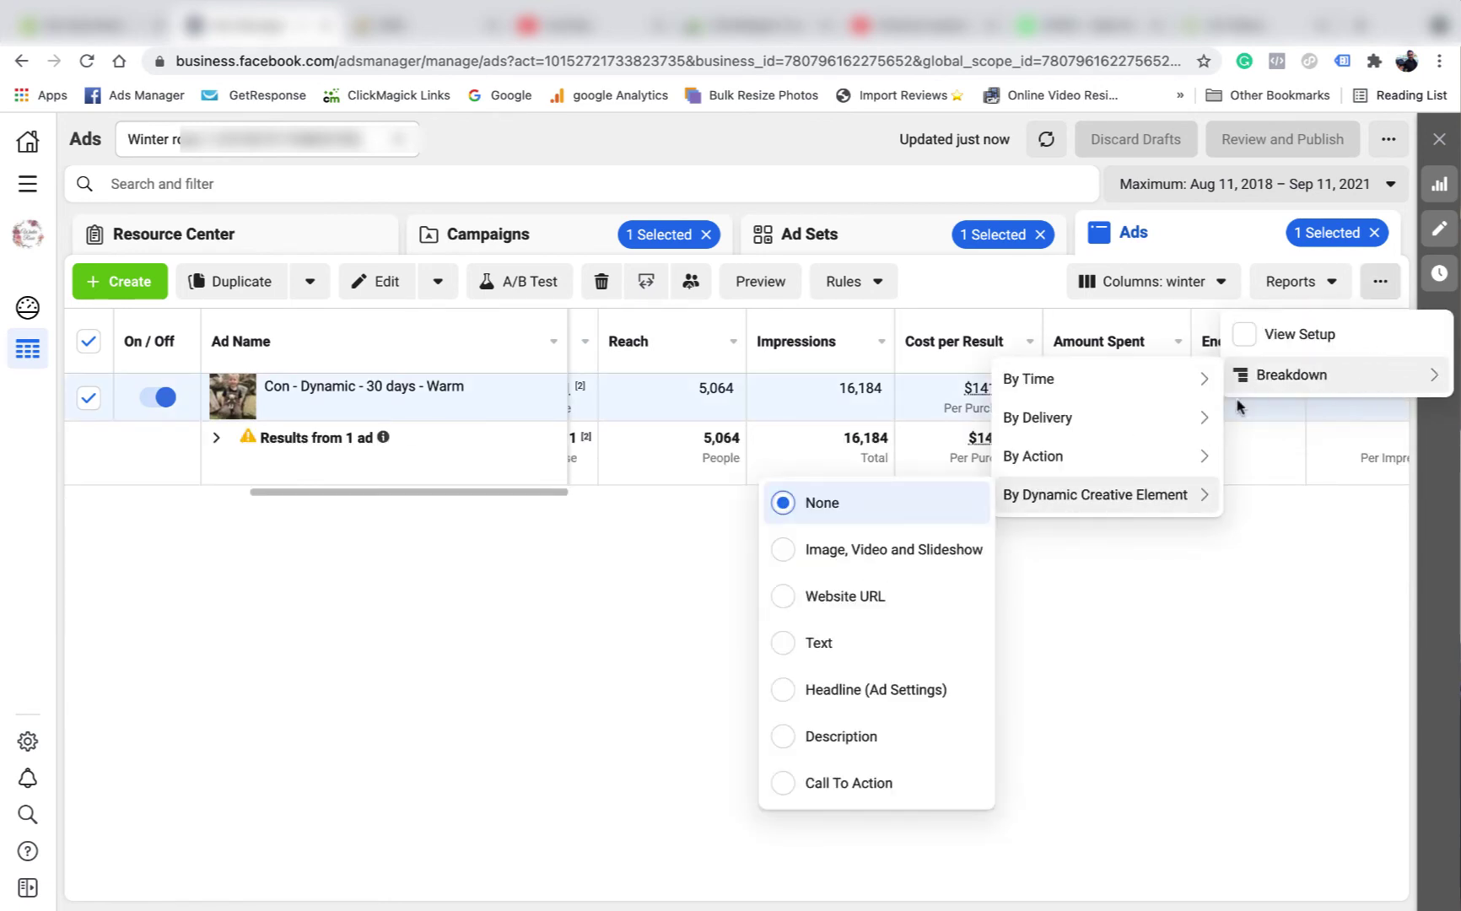
{"action": "left_click", "coordinate": [847, 643]}
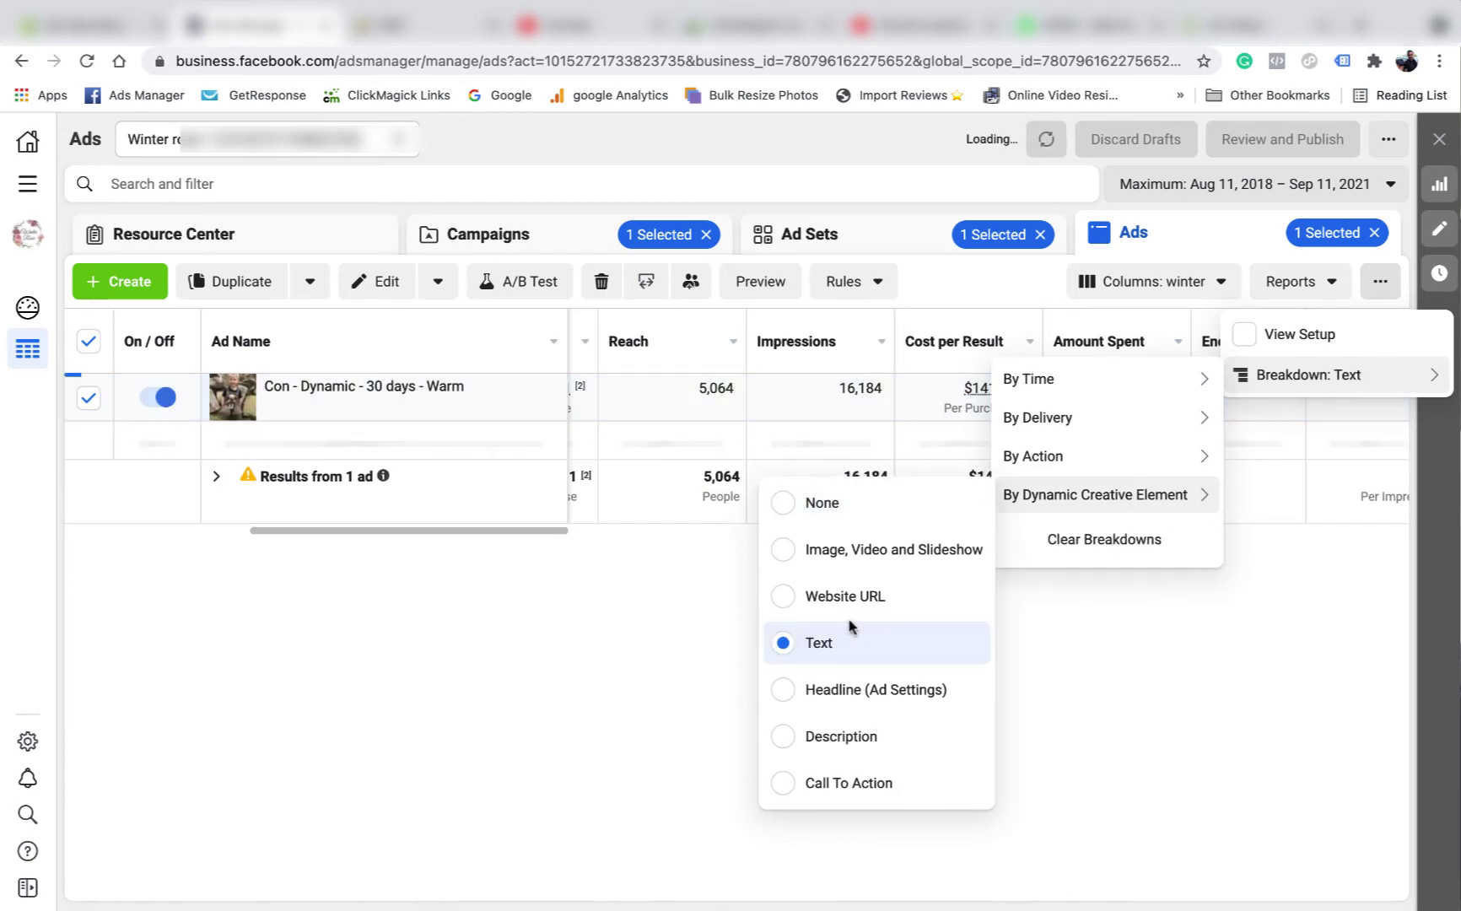
{"action": "left_click", "coordinate": [492, 769]}
Scroll across the five text rows; only 'Complete your order today…' earned 1 purchase.
{"action": "left_click_drag", "start_coordinate": [546, 682], "coordinate": [414, 677]}
{"action": "scroll", "coordinate": [407, 675], "scroll_direction": "left", "scroll_amount": 4}
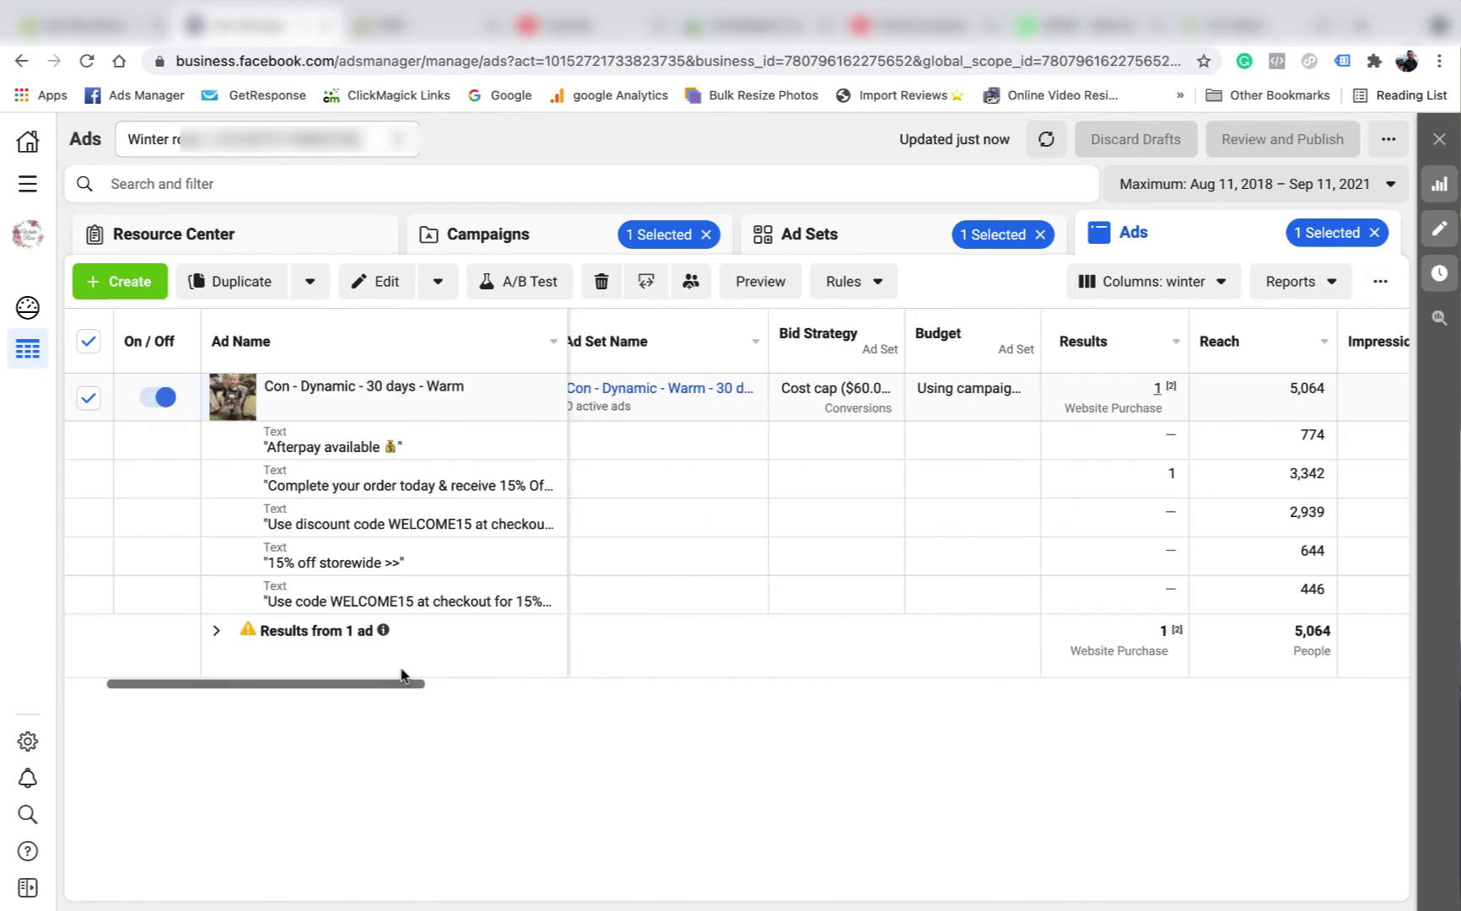
{"action": "scroll", "coordinate": [403, 664], "scroll_direction": "right", "scroll_amount": 7}
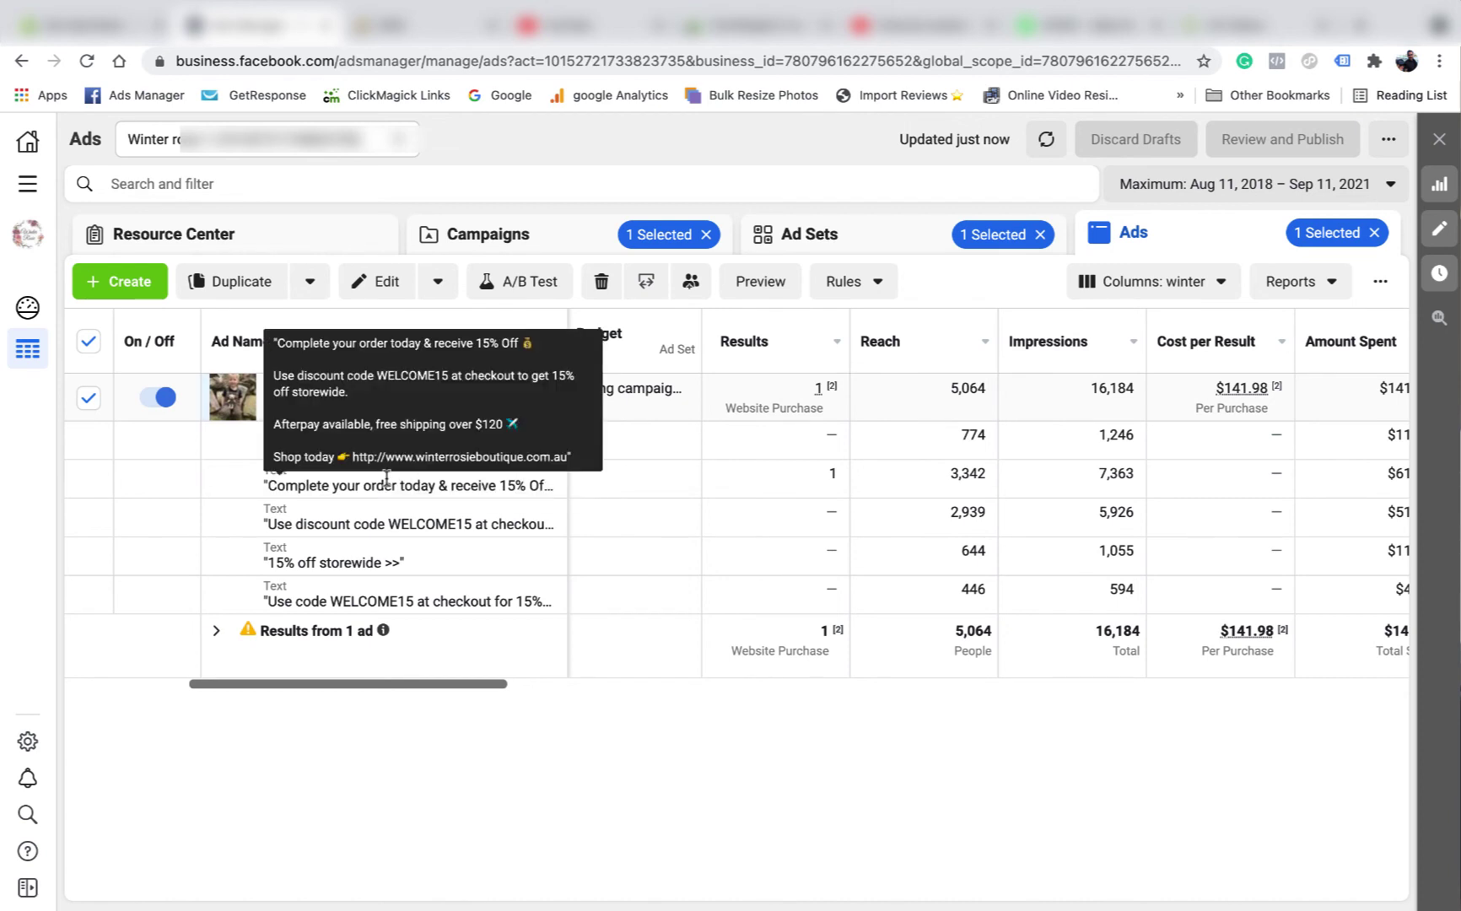
Clear all breakdowns so the dynamic ad shows as one row: 1 purchase at $141.98.
{"action": "left_click", "coordinate": [1380, 282]}
{"action": "mouse_move", "coordinate": [1327, 382]}
{"action": "left_click", "coordinate": [1122, 540]}
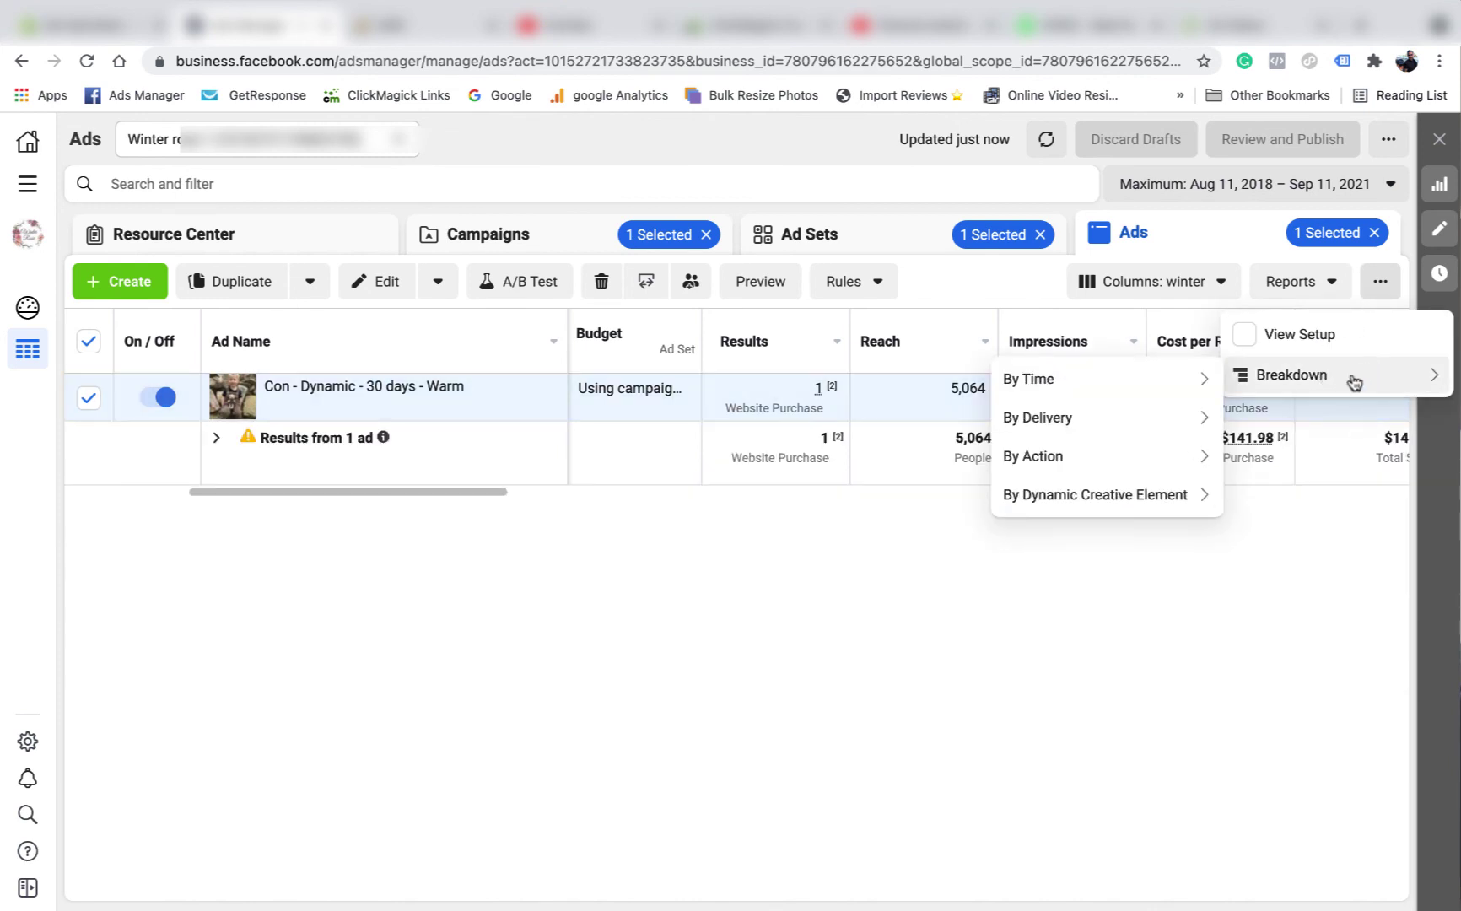
{"action": "mouse_move", "coordinate": [1075, 479]}
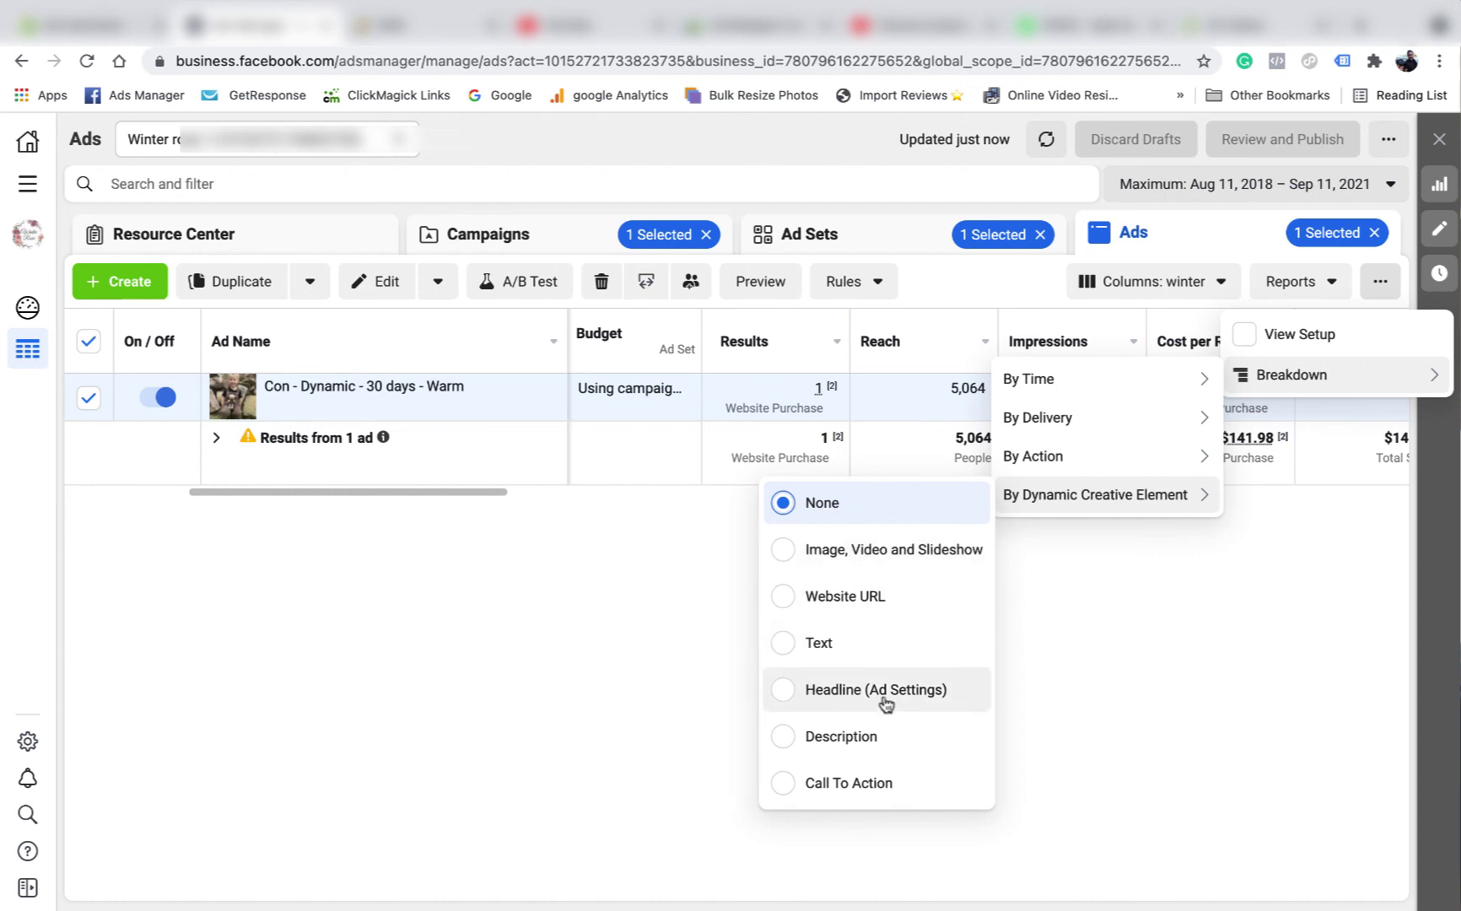
{"action": "left_click", "coordinate": [588, 625]}
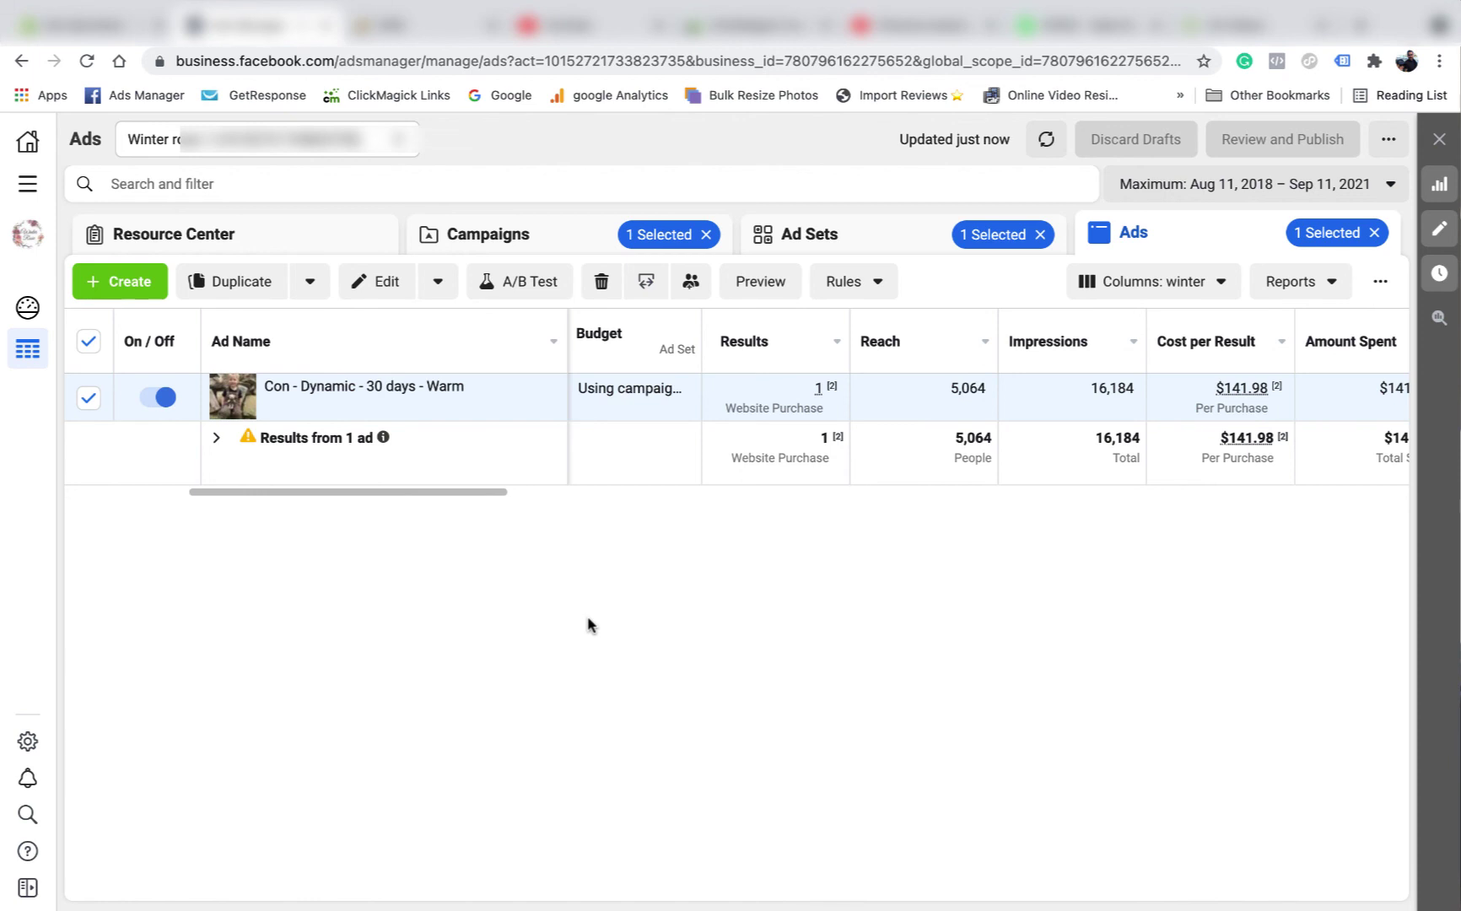